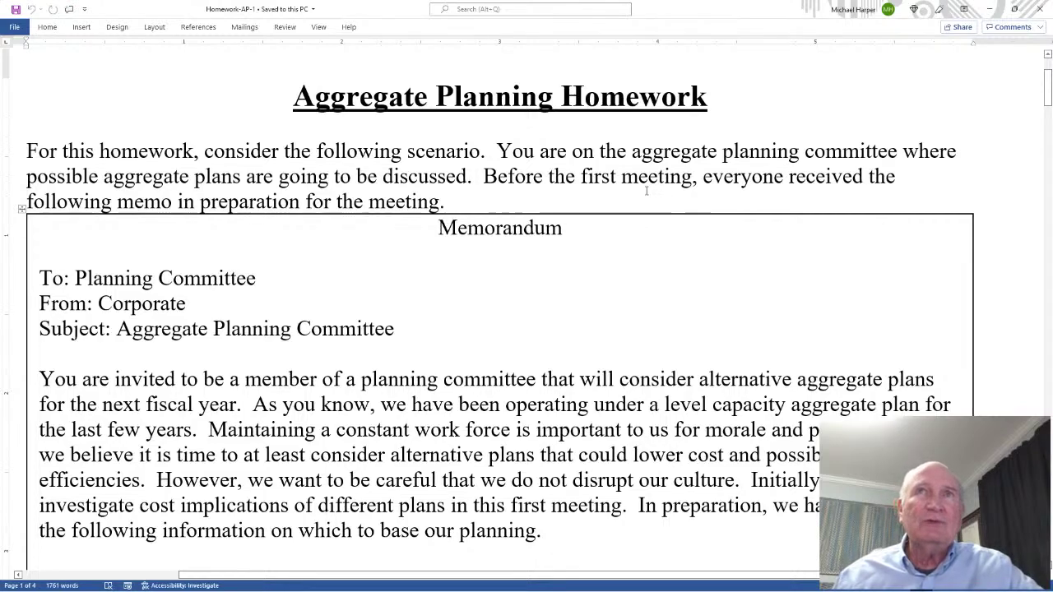
Read the committee discussion in the homework's Chase Demand Plan section, highlighting each statement through the request for a chase strategy analysis.
scroll(647, 191, "down", 1)
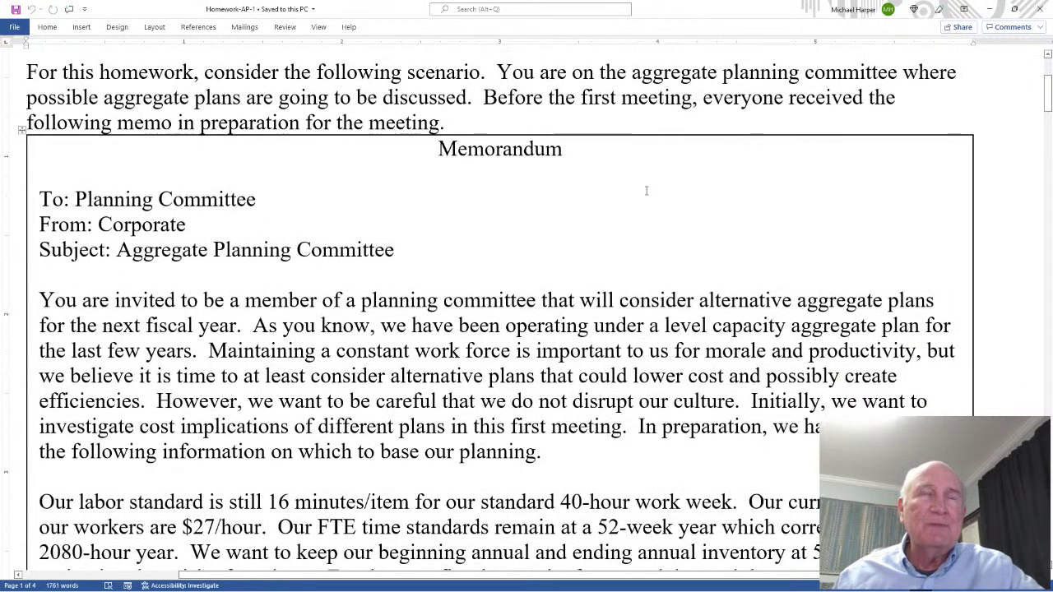
scroll(647, 191, "down", 7)
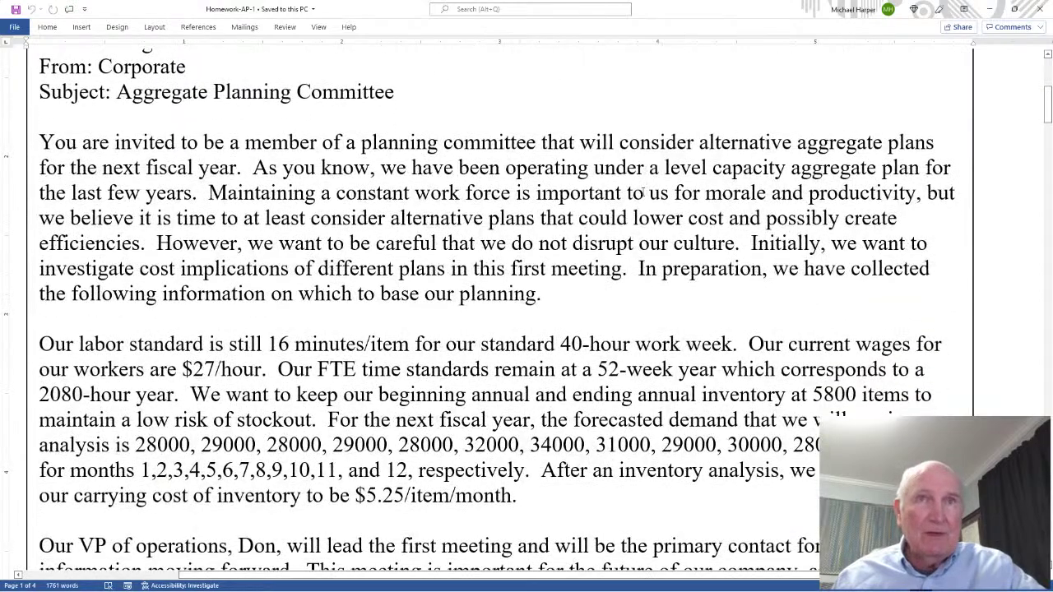
scroll(535, 211, "down", 2)
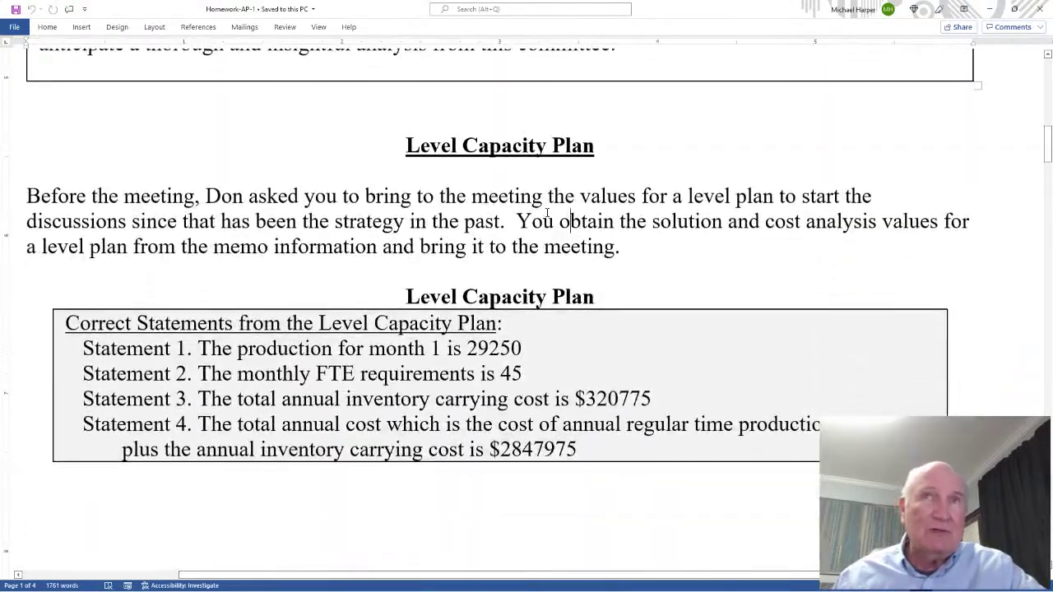
scroll(547, 212, "down", 12)
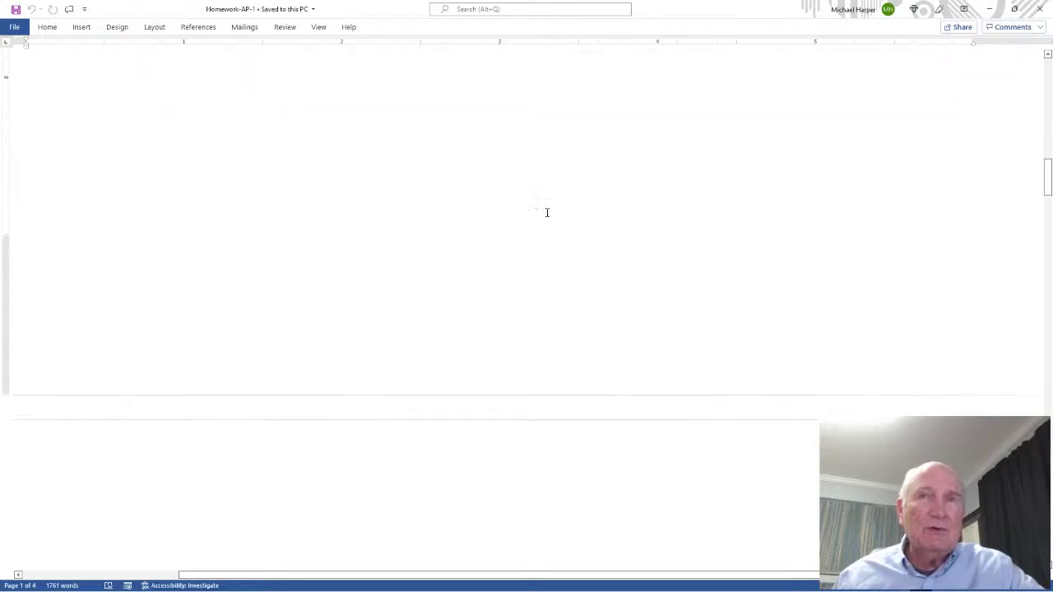
scroll(547, 212, "down", 1)
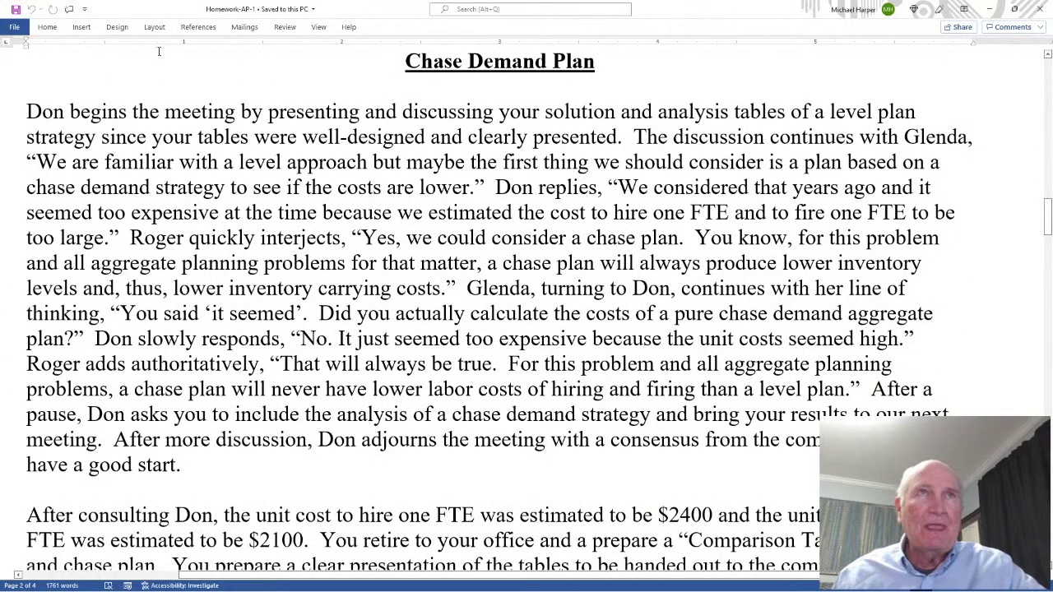
left_click_drag(27, 111, 609, 141)
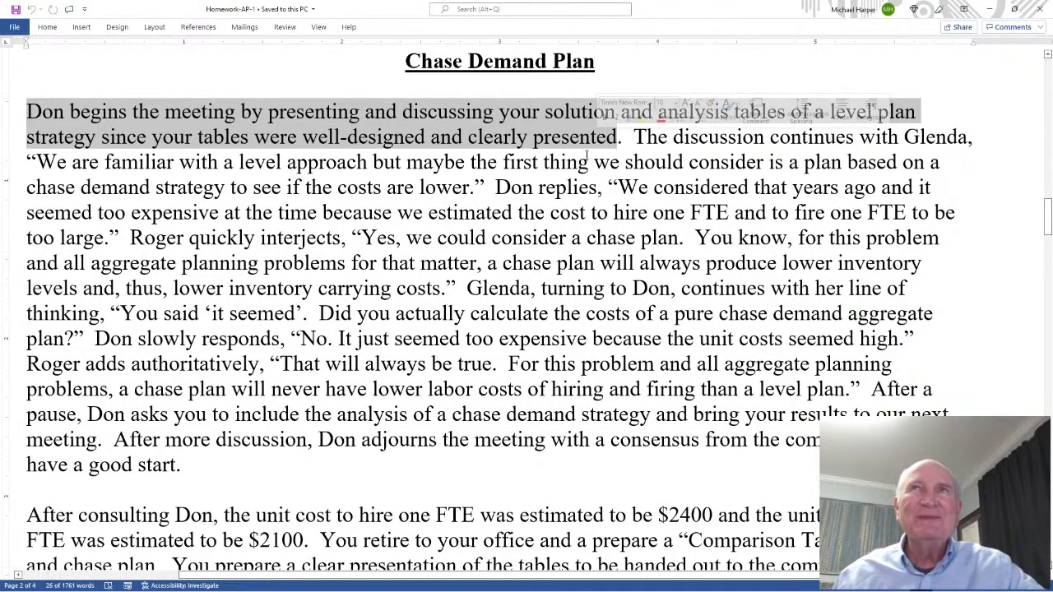
left_click_drag(633, 137, 772, 138)
left_click_drag(660, 158, 179, 162)
left_click(103, 162)
left_click_drag(103, 162, 469, 189)
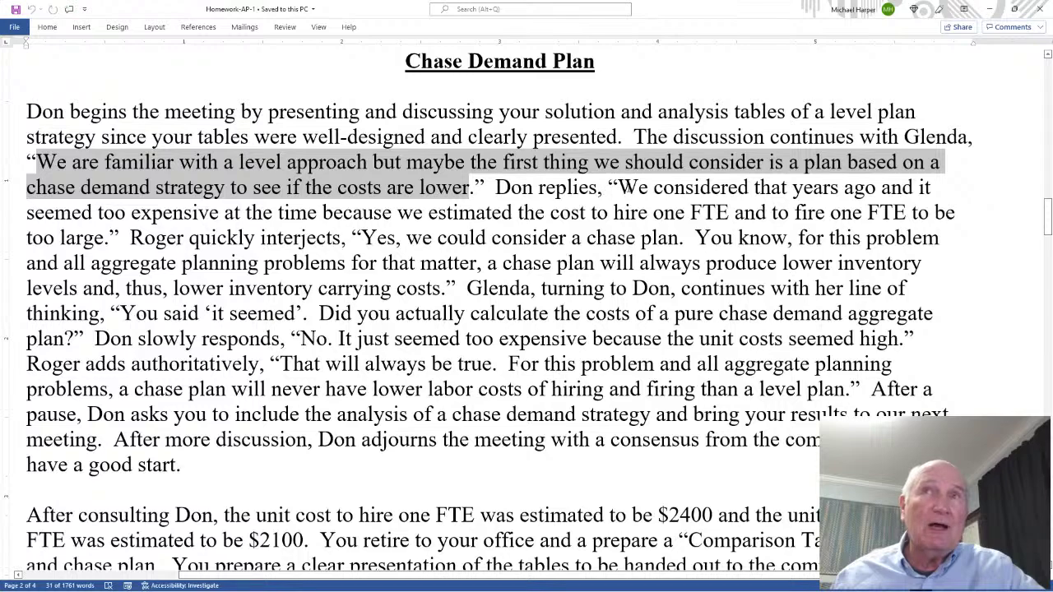
left_click_drag(619, 187, 319, 259)
left_click_drag(398, 261, 438, 288)
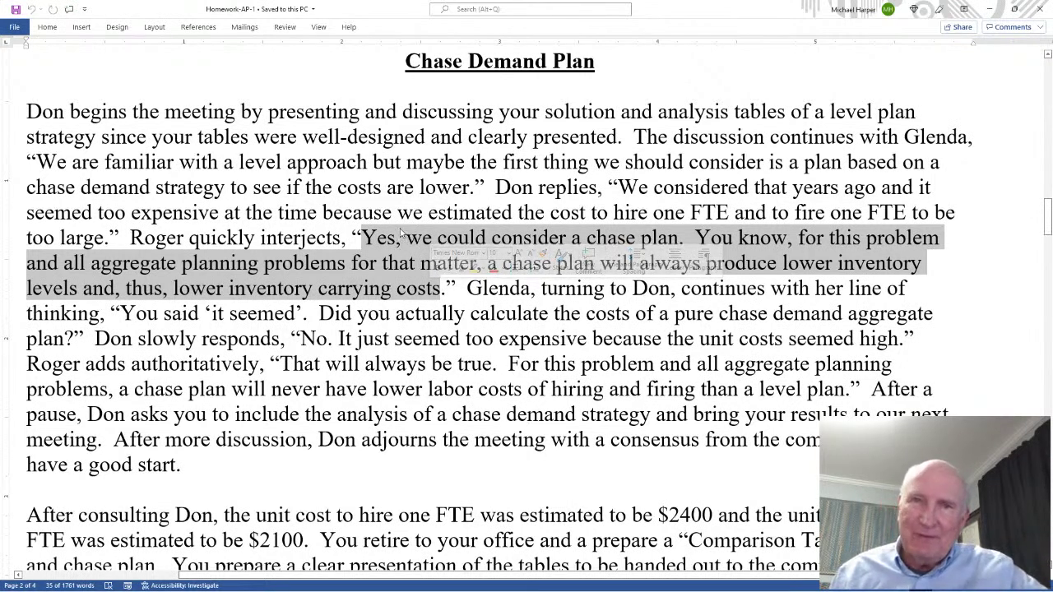
left_click(466, 288, "shift")
left_click_drag(497, 287, 900, 340)
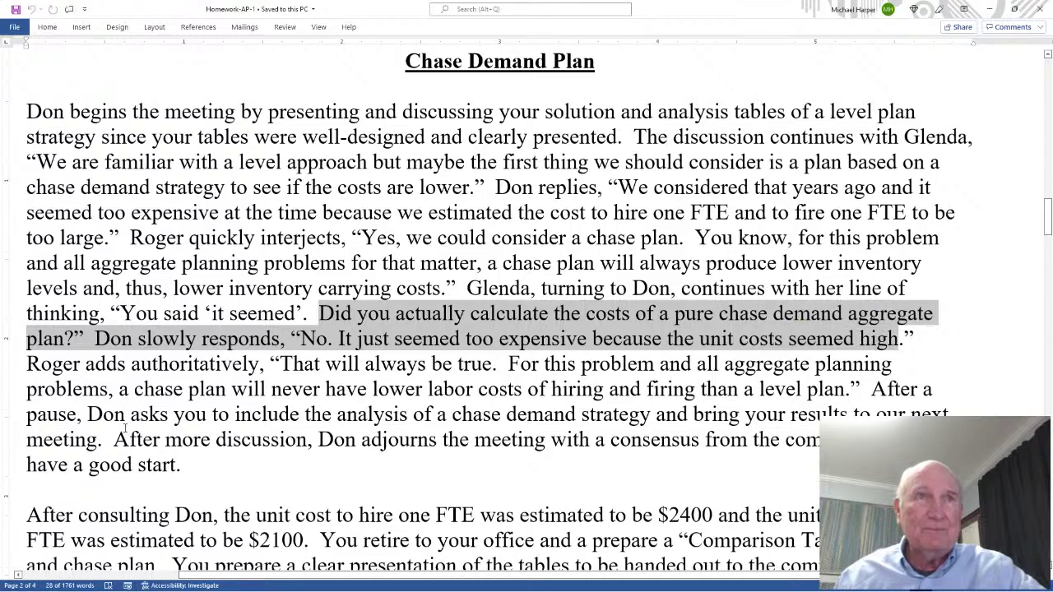
left_click_drag(38, 366, 700, 390)
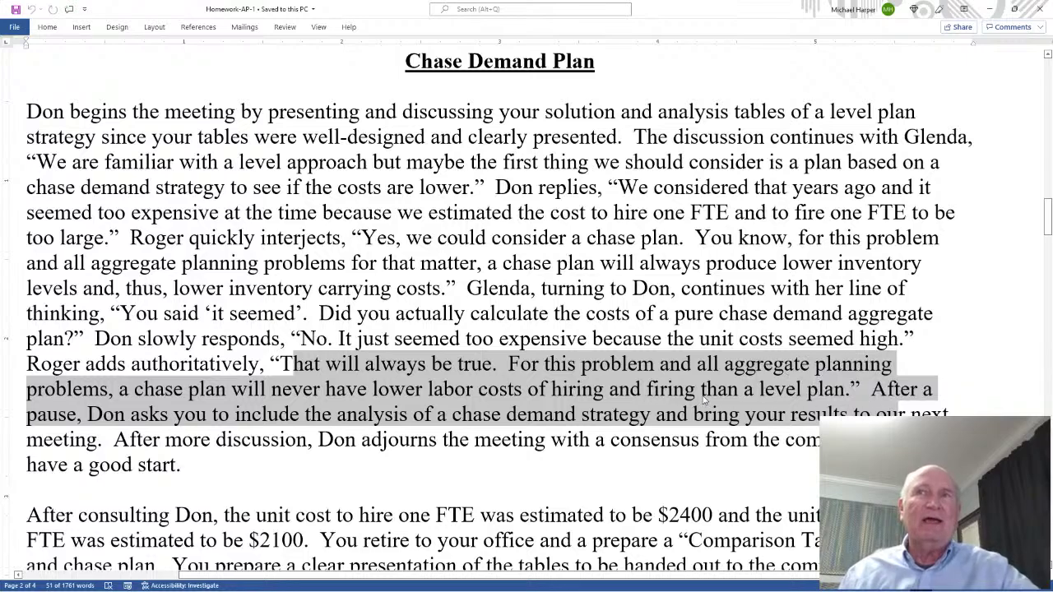
left_click(700, 390)
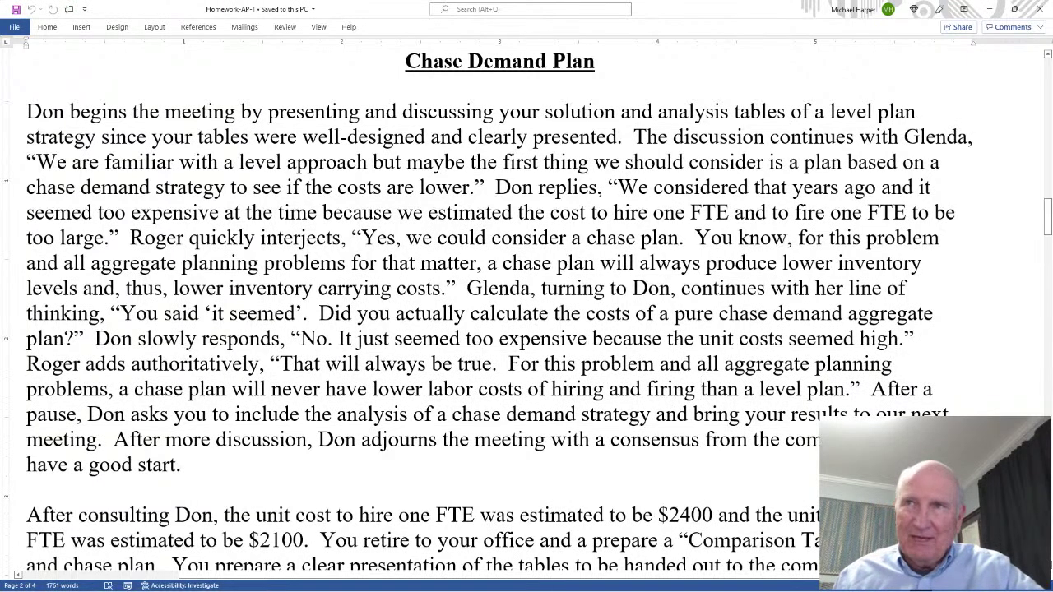
left_click_drag(873, 390, 567, 416)
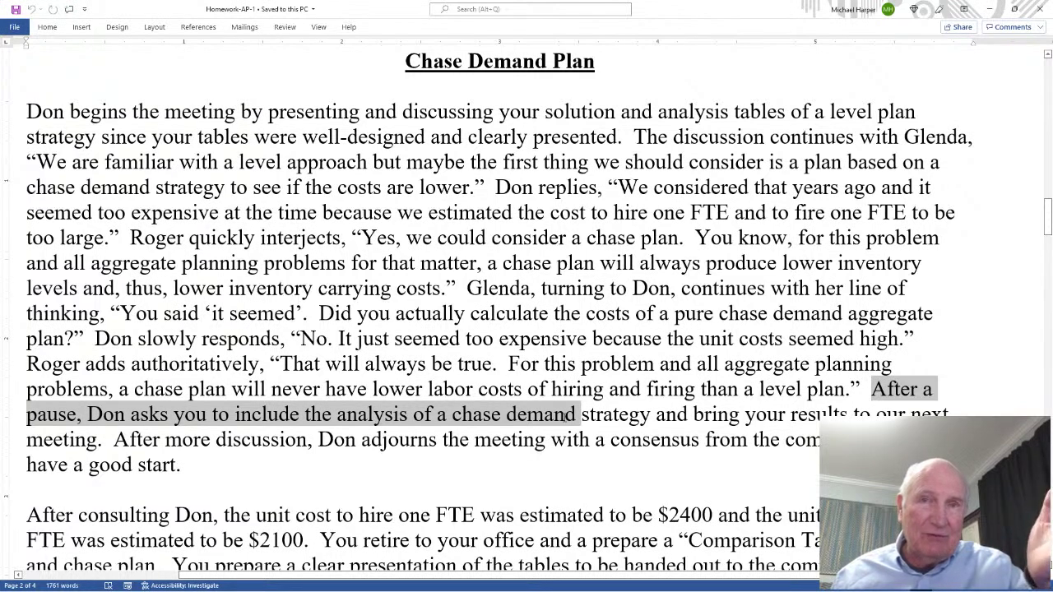
left_click_drag(568, 415, 206, 465)
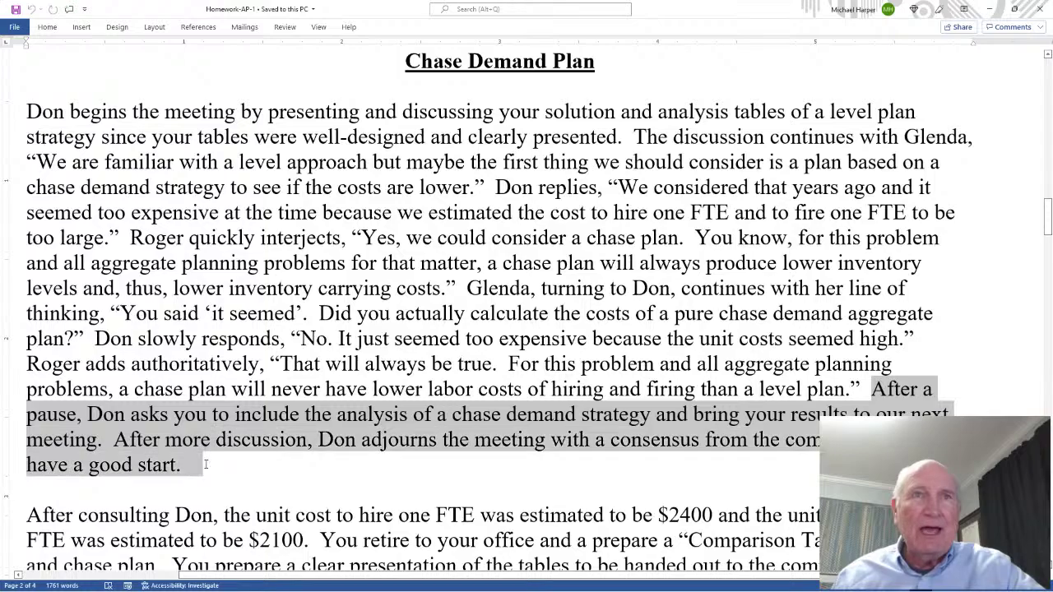
Examine the hiring and firing unit costs, the comparison table assignment and the correct statements for the Chase Demand Plan.
scroll(307, 505, "down", 1)
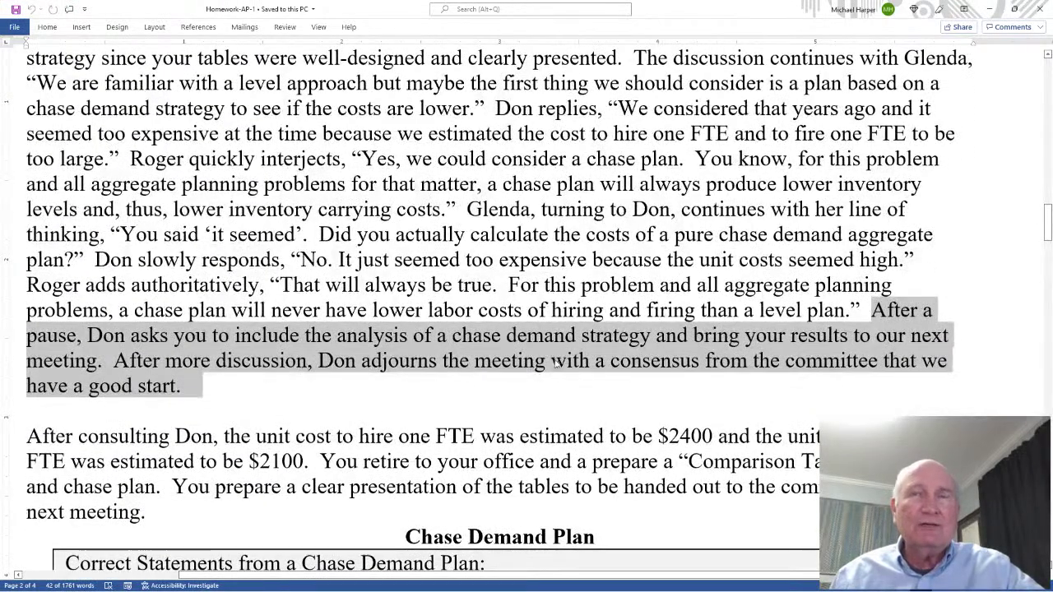
scroll(552, 345, "down", 1)
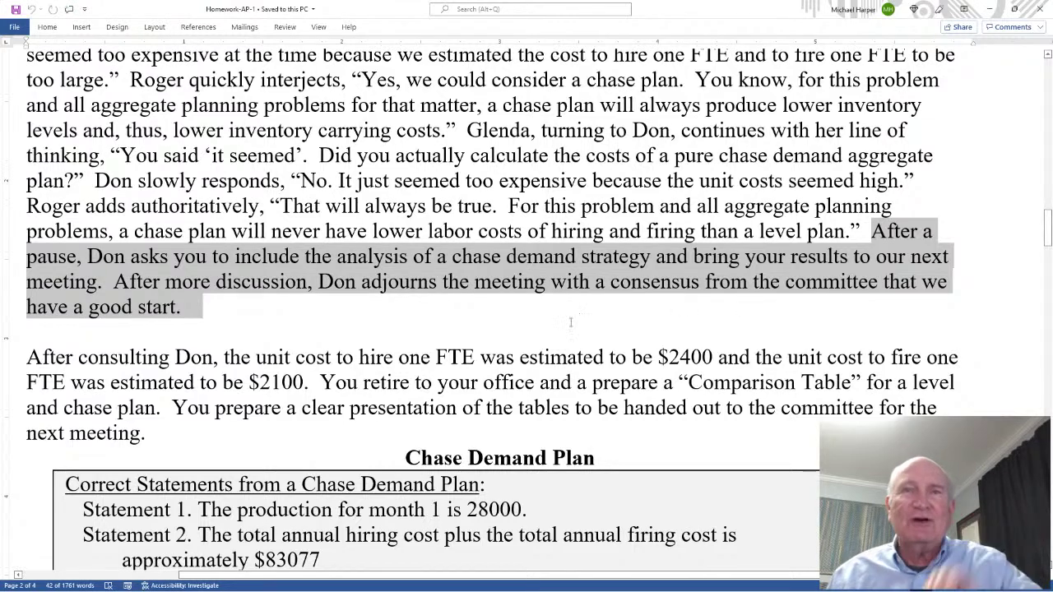
scroll(548, 332, "down", 2)
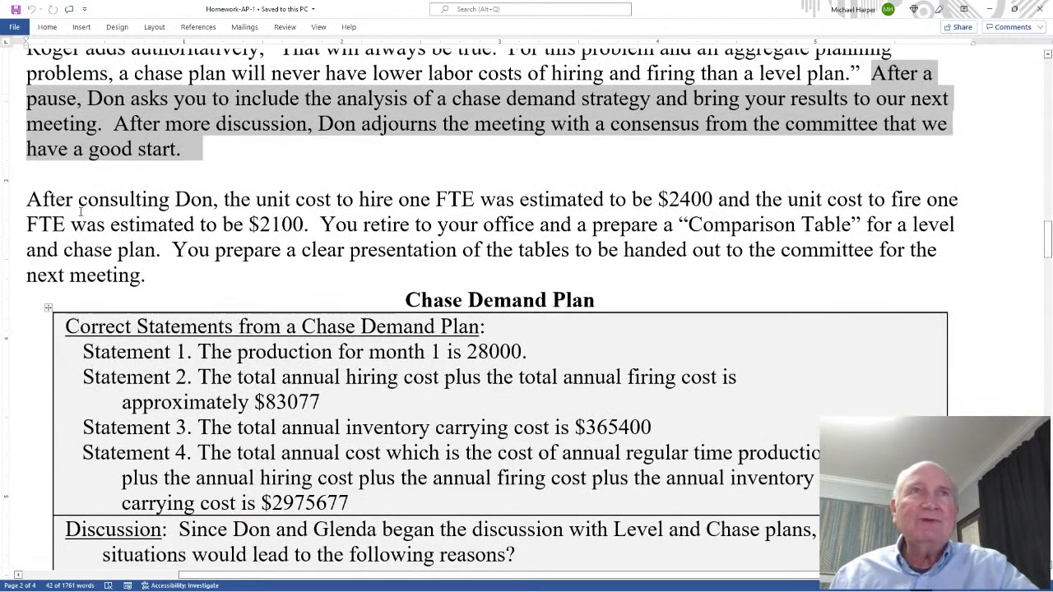
left_click_drag(56, 206, 724, 200)
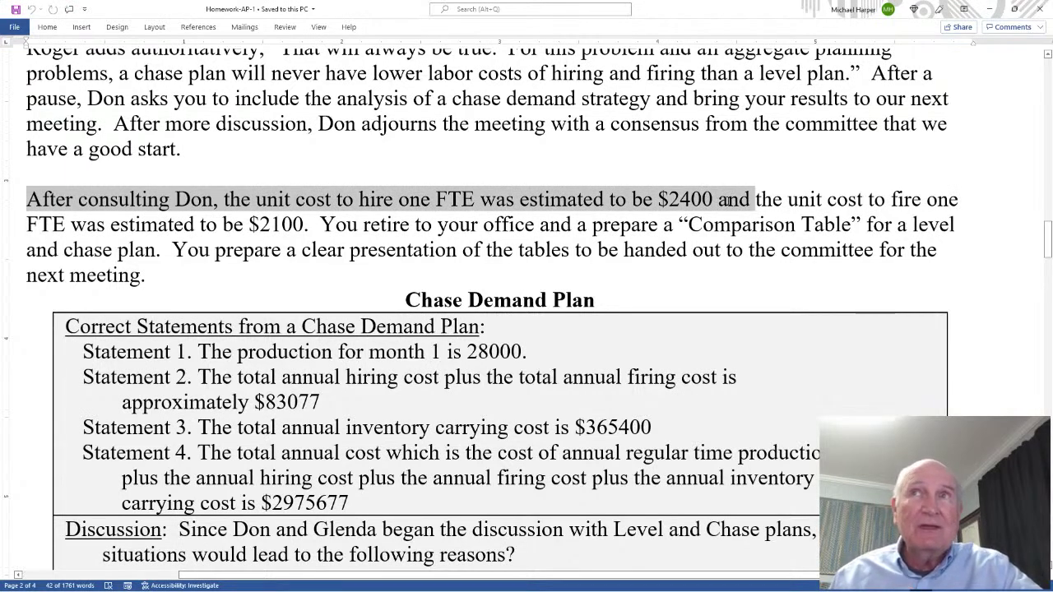
left_click_drag(788, 200, 311, 224)
scroll(310, 205, "down", 1)
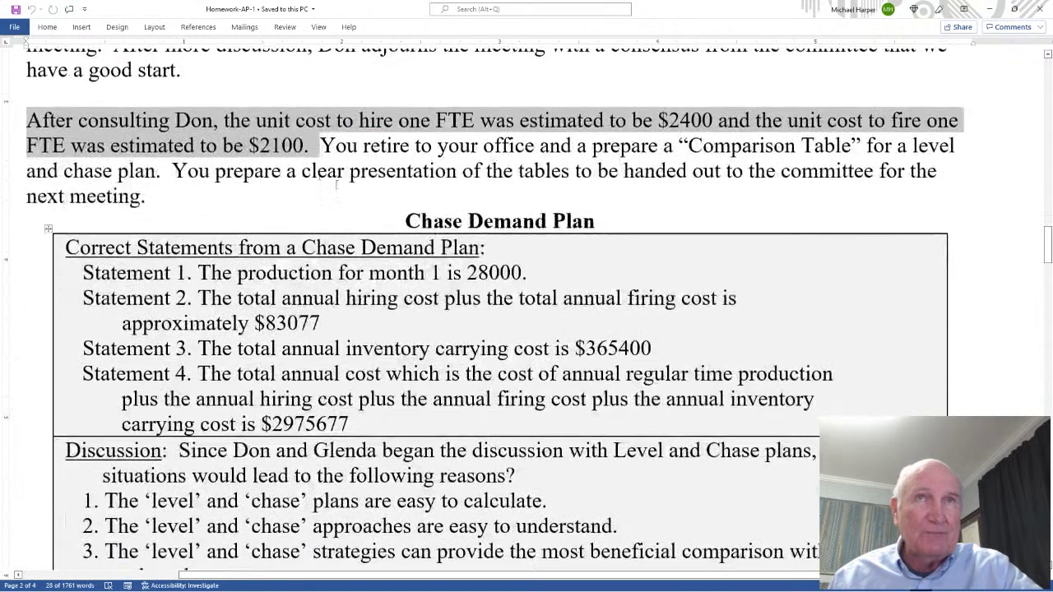
left_click_drag(147, 195, 319, 152)
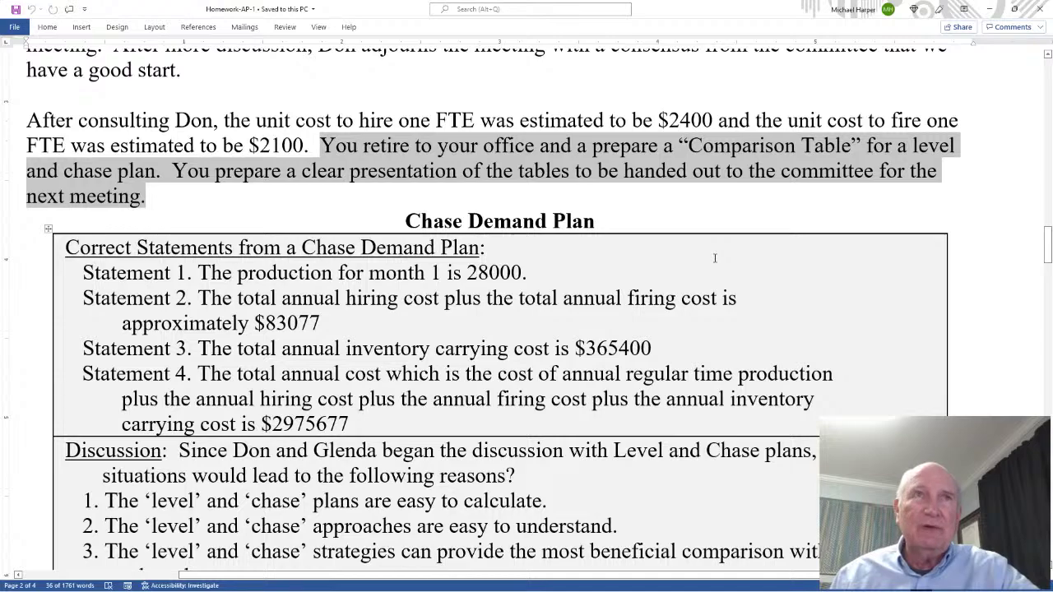
scroll(715, 259, "down", 1)
scroll(715, 258, "down", 1)
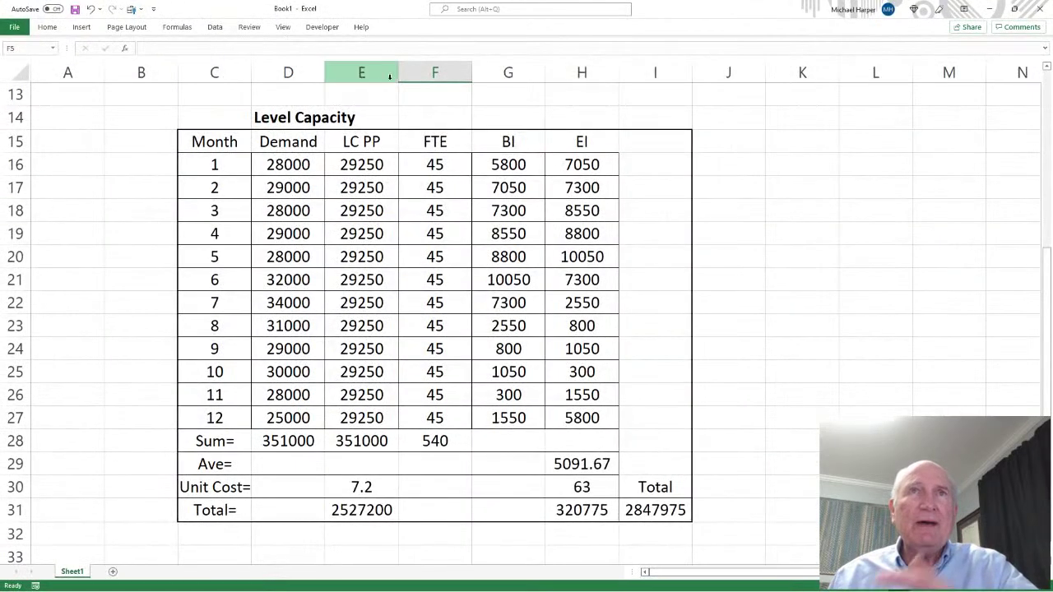
In the Excel workbook, rename Sheet1, which holds the Level Capacity table, as LC.
scroll(383, 104, "up", 3)
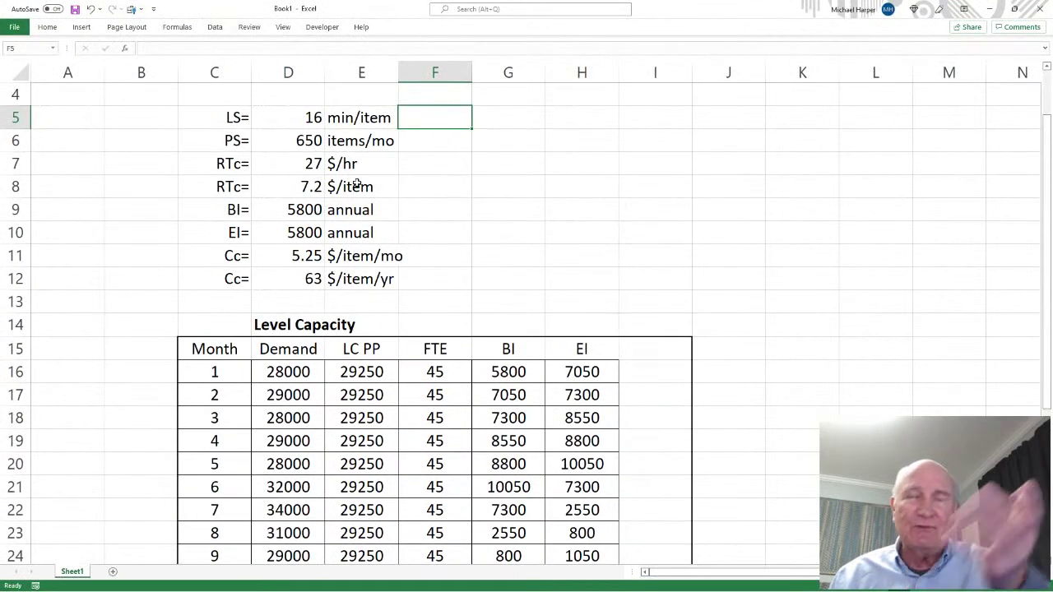
scroll(356, 184, "down", 1)
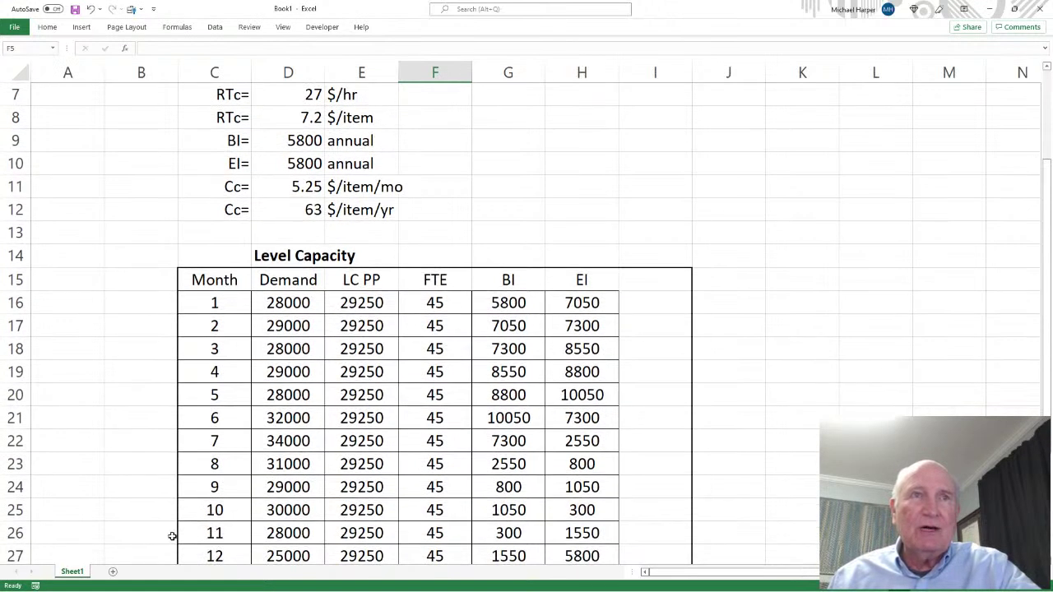
right_click(68, 575)
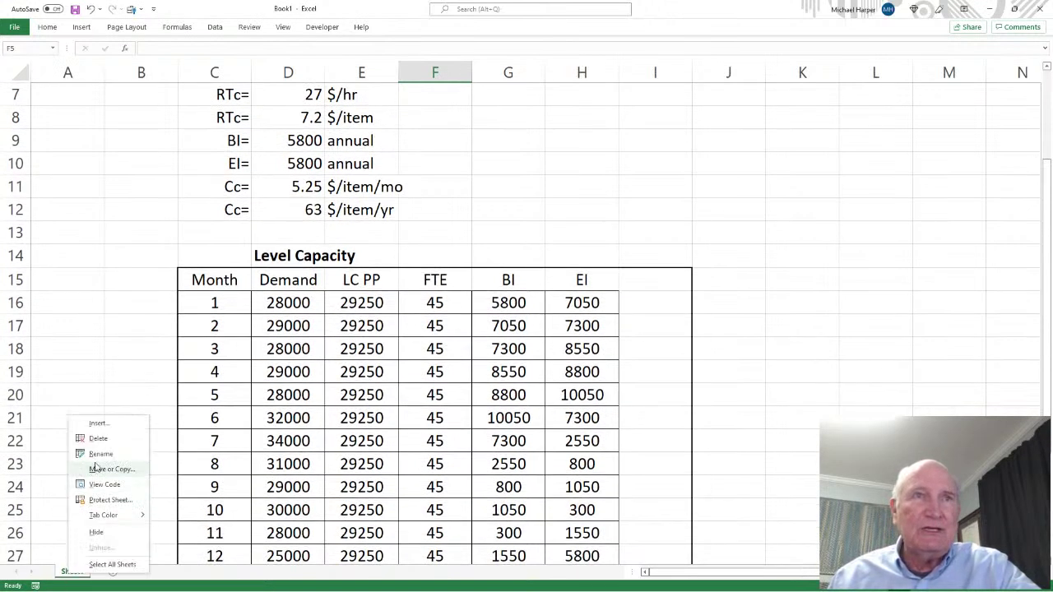
left_click(101, 455)
type("LC")
key("Return")
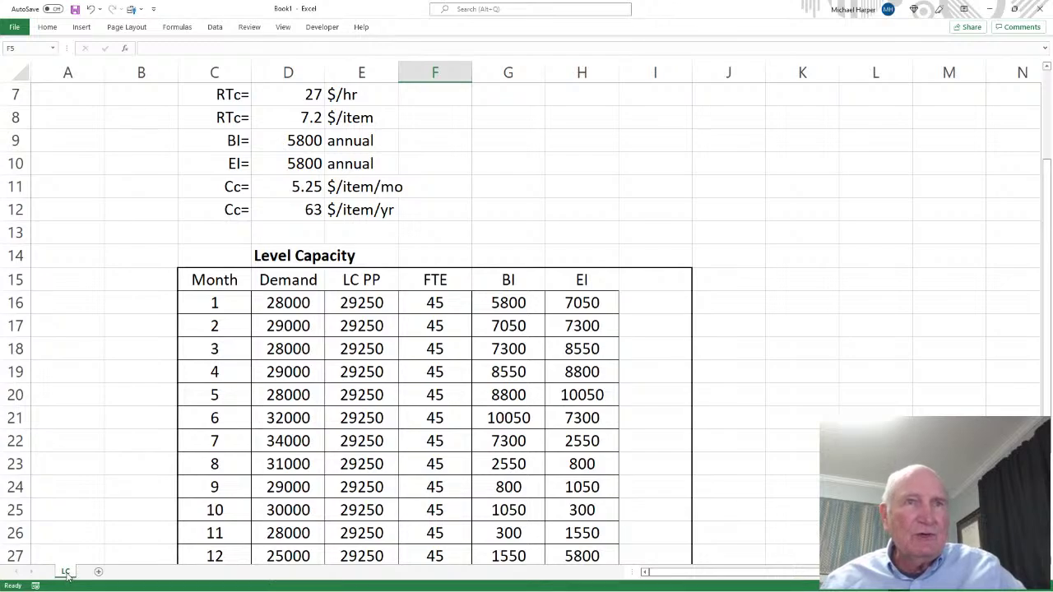
Duplicate the LC worksheet after itself and rename the copy as CD.
left_click_drag(69, 575, 92, 576)
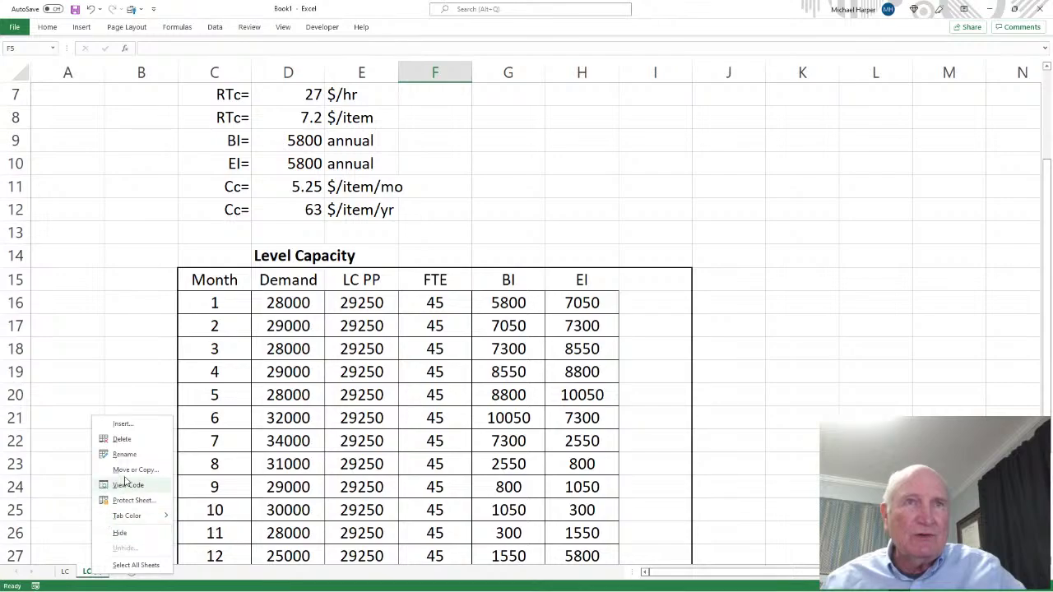
left_click(125, 455)
type("CD")
key("Return")
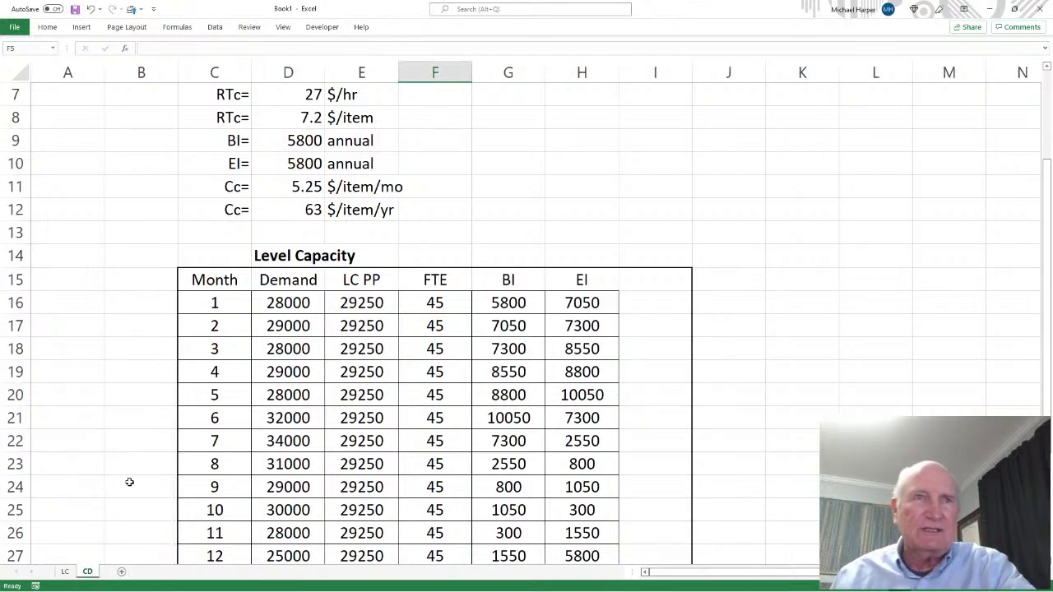
On the CD sheet, change the table title in D14 to Chase Demand and the production plan header in E15 to CD PP.
left_click(285, 257)
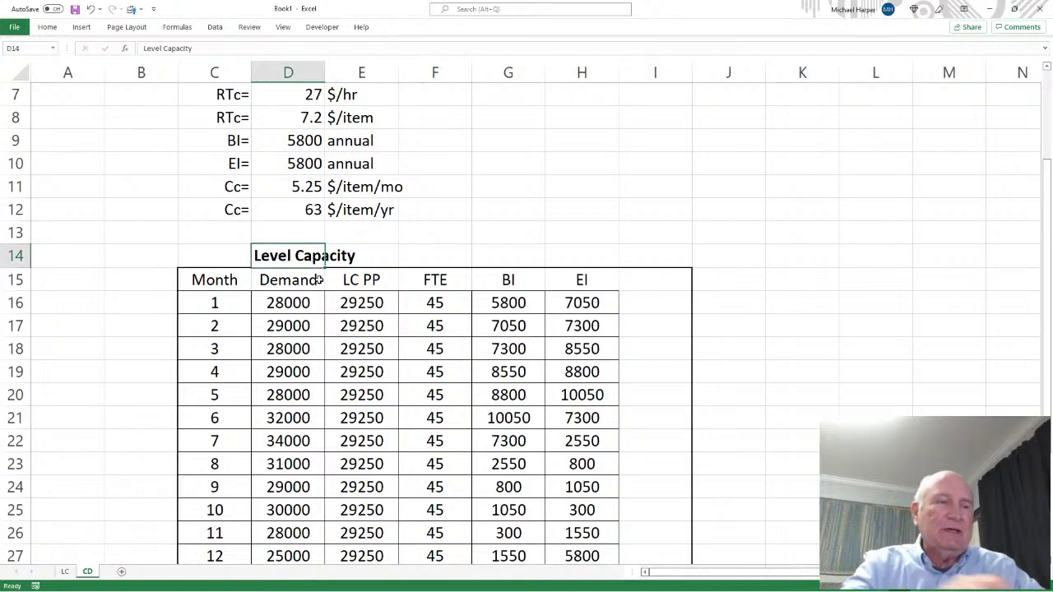
type("Chase Demand")
key("Return")
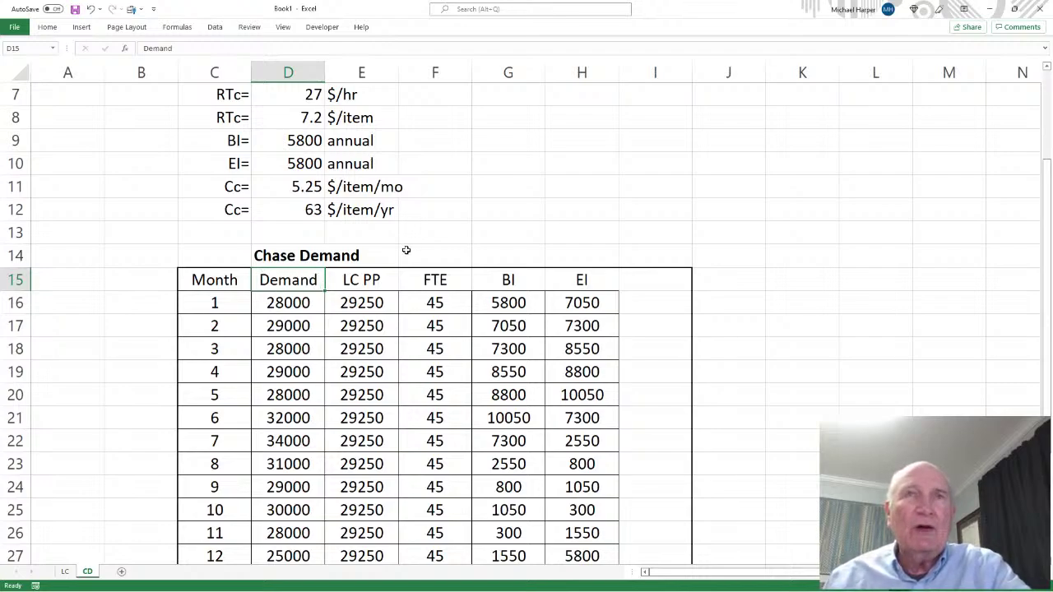
scroll(406, 250, "down", 1)
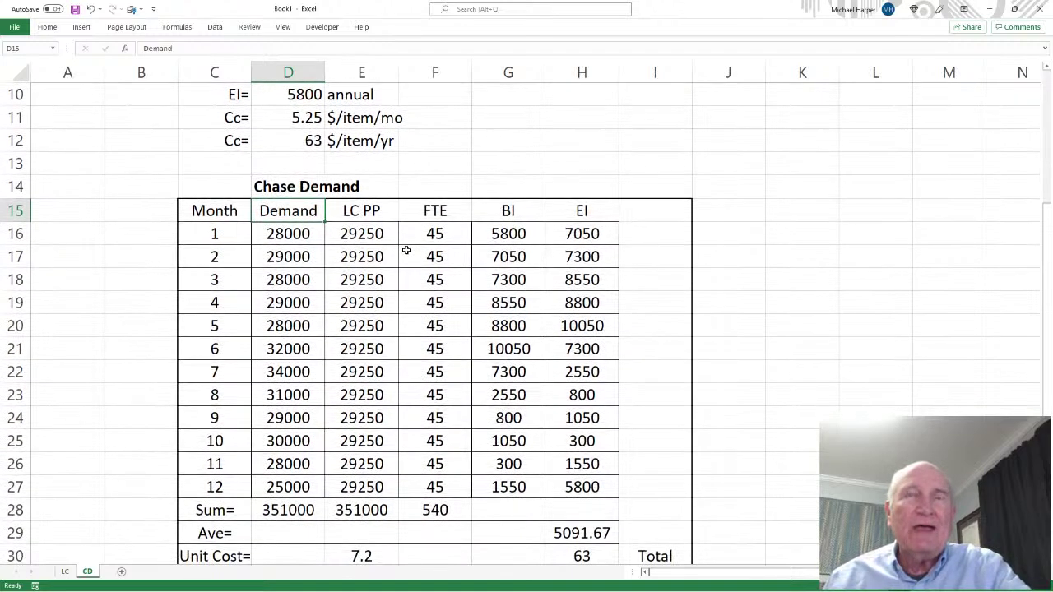
left_click(362, 212)
type("CD")
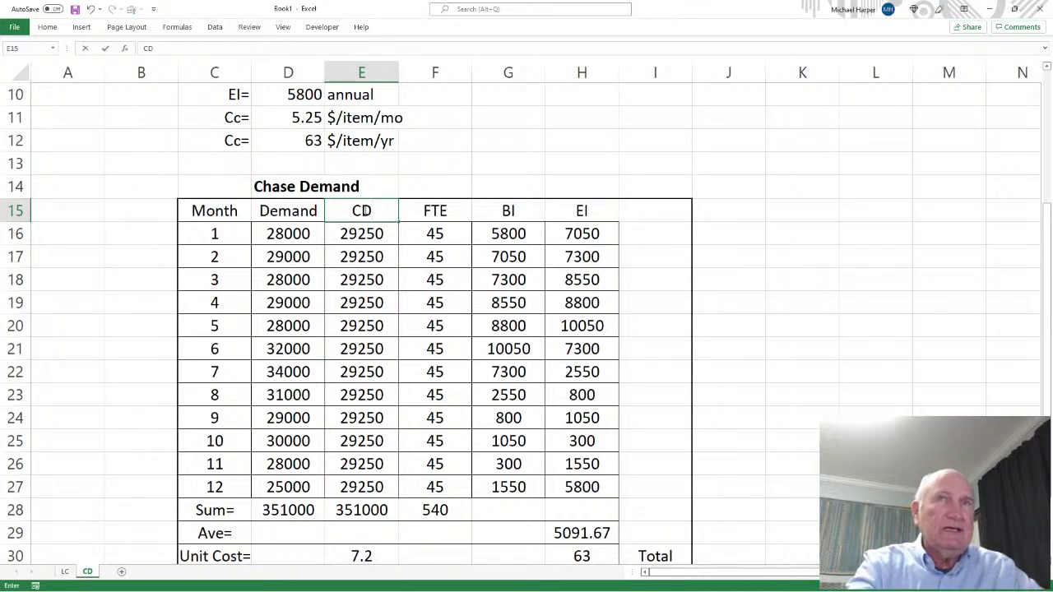
type(" PP")
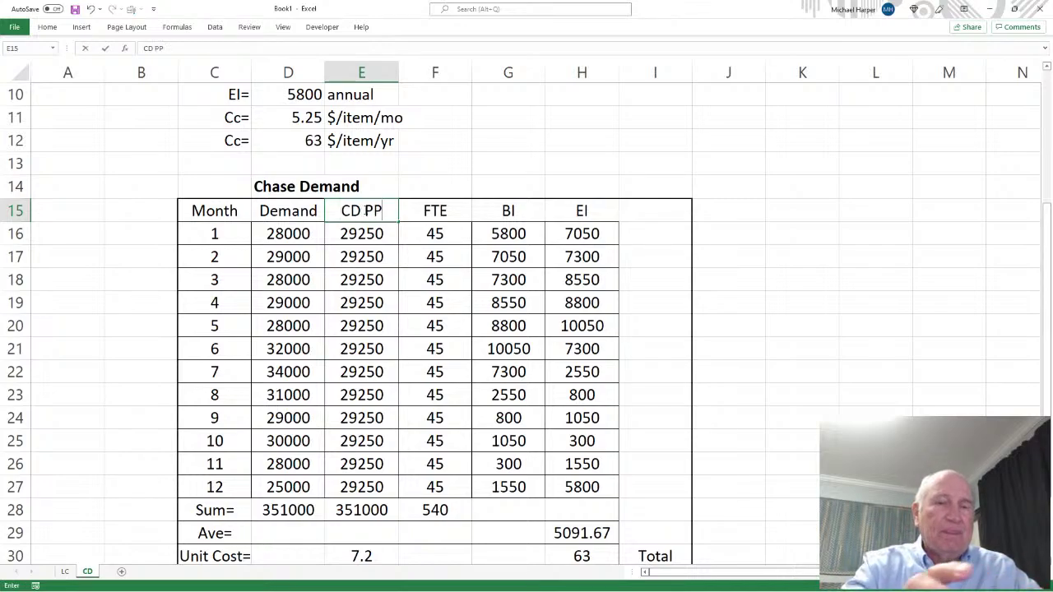
key("Return")
Set the month 1 CD PP value to =D16 and fill the formula down through month 12 so production matches demand.
type("=")
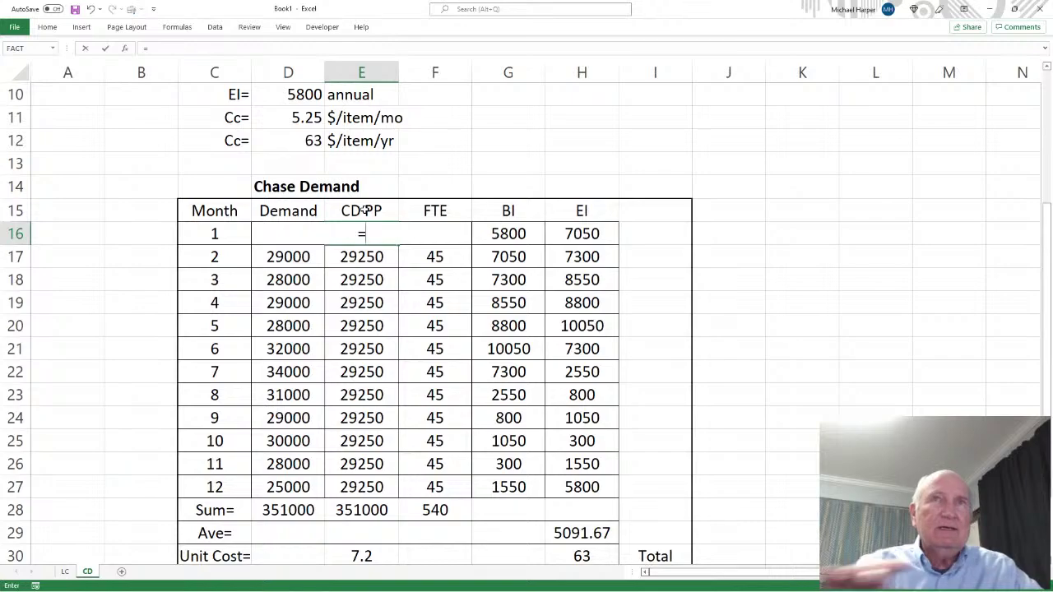
left_click(286, 255)
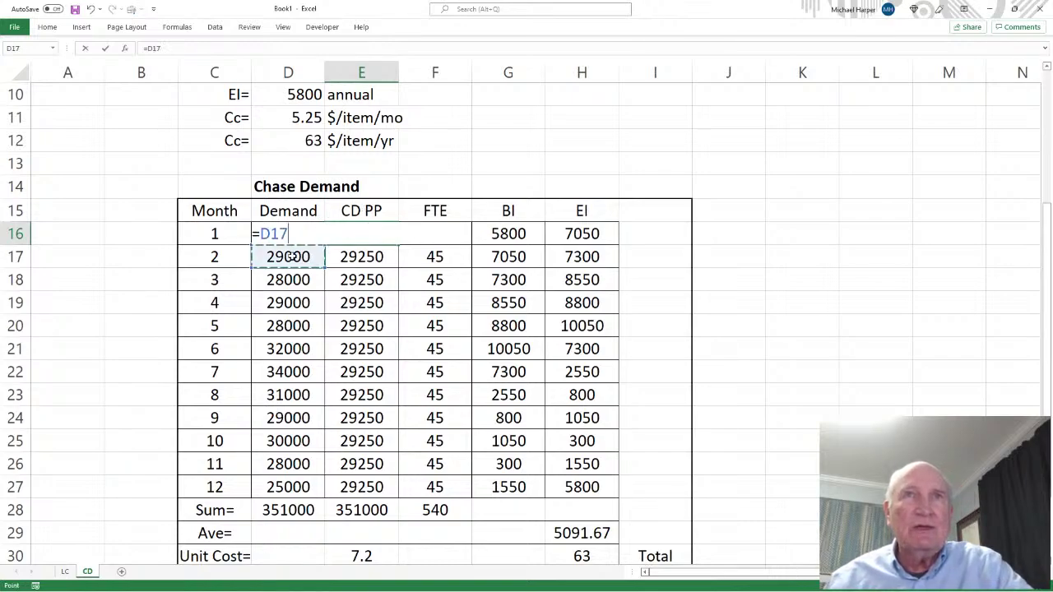
key("Up")
key("Return")
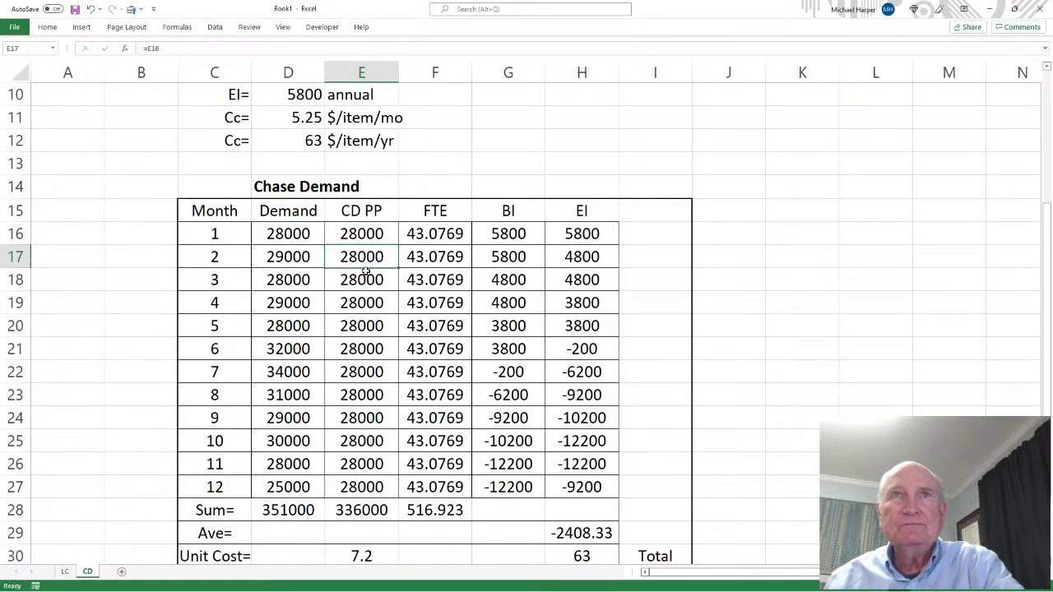
left_click(362, 233)
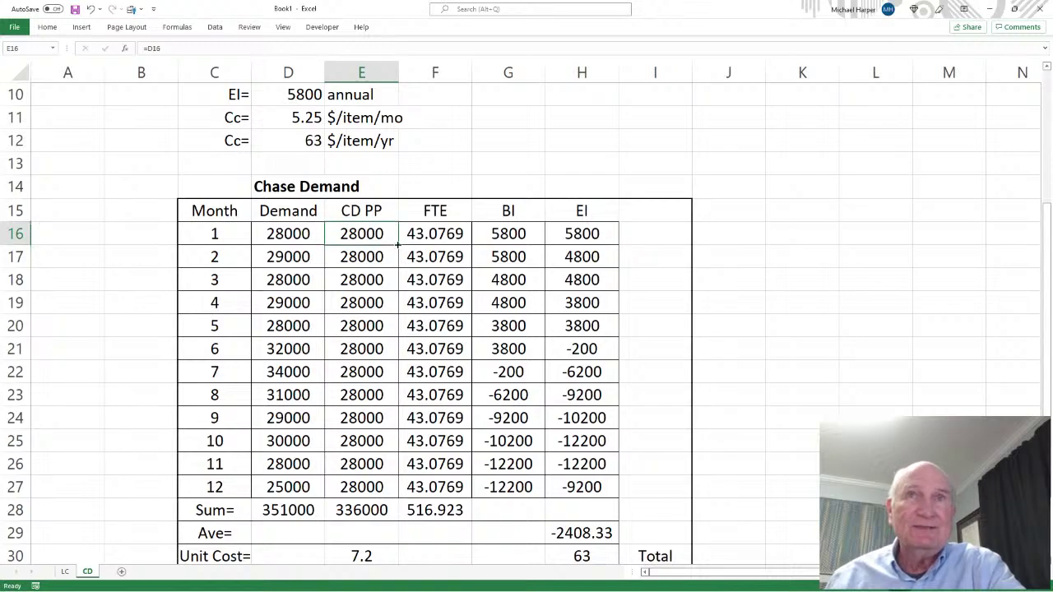
left_click_drag(398, 244, 398, 493)
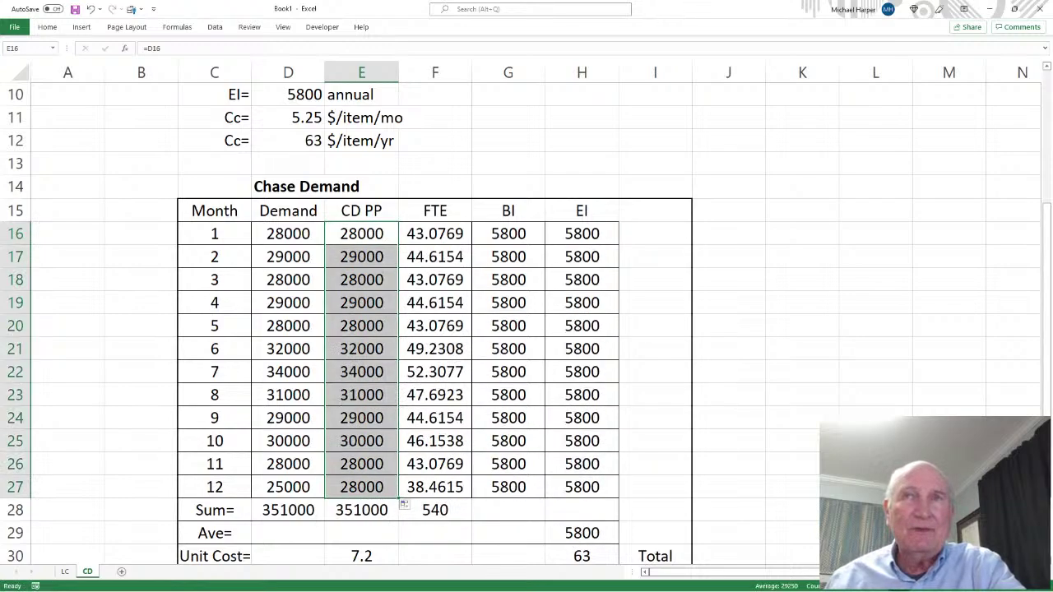
left_click(376, 349)
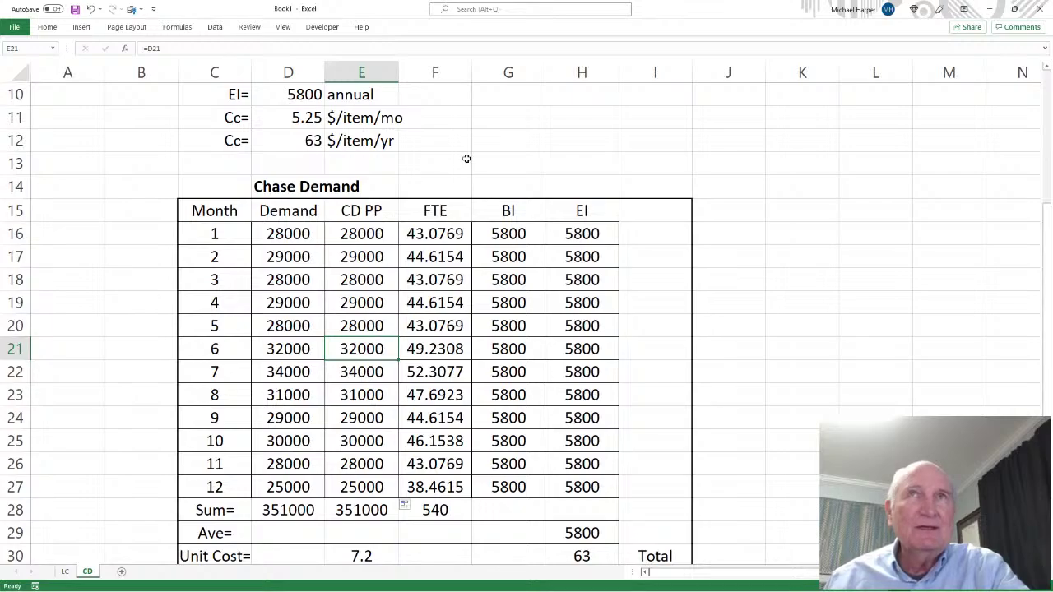
Review the homework's Chase Demand statements and the unit costs to hire and fire one FTE, keeping the costs visible above the workbook.
left_click_drag(721, 9, 708, 140)
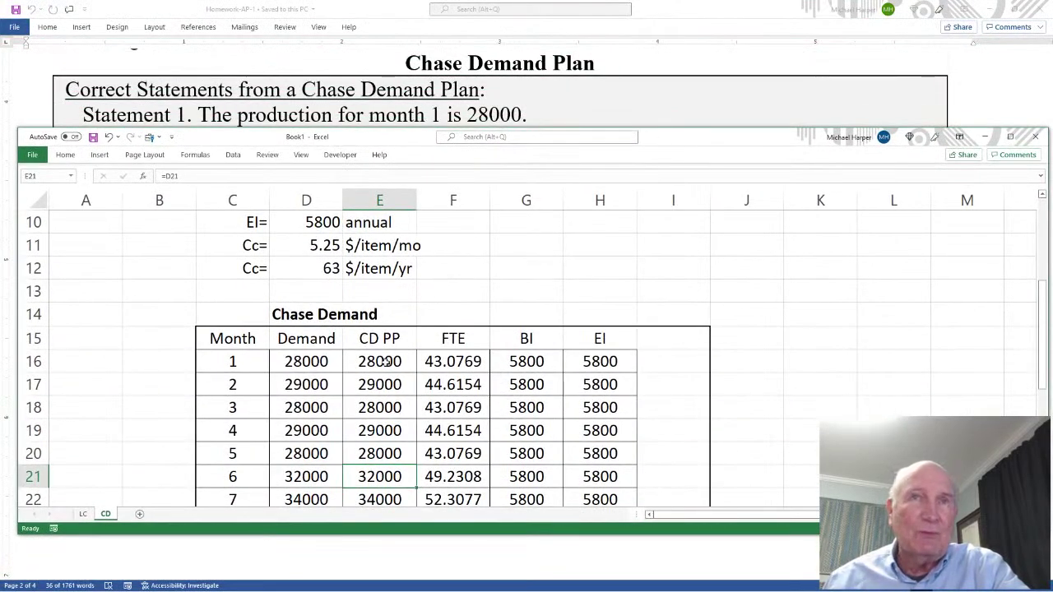
left_click_drag(688, 145, 681, 202)
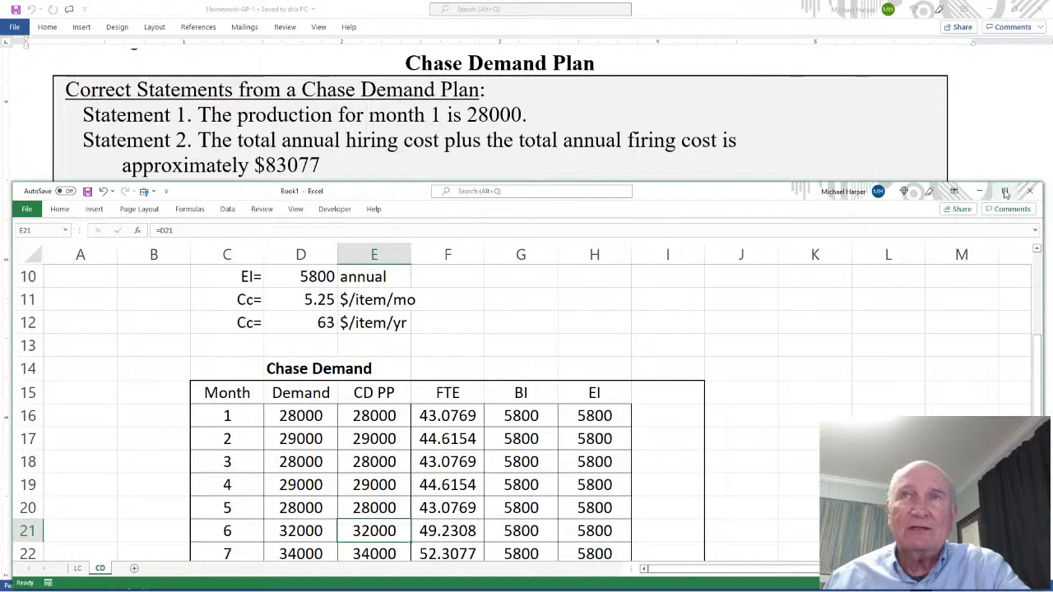
left_click_drag(703, 191, 0, 164)
scroll(759, 191, "up", 4)
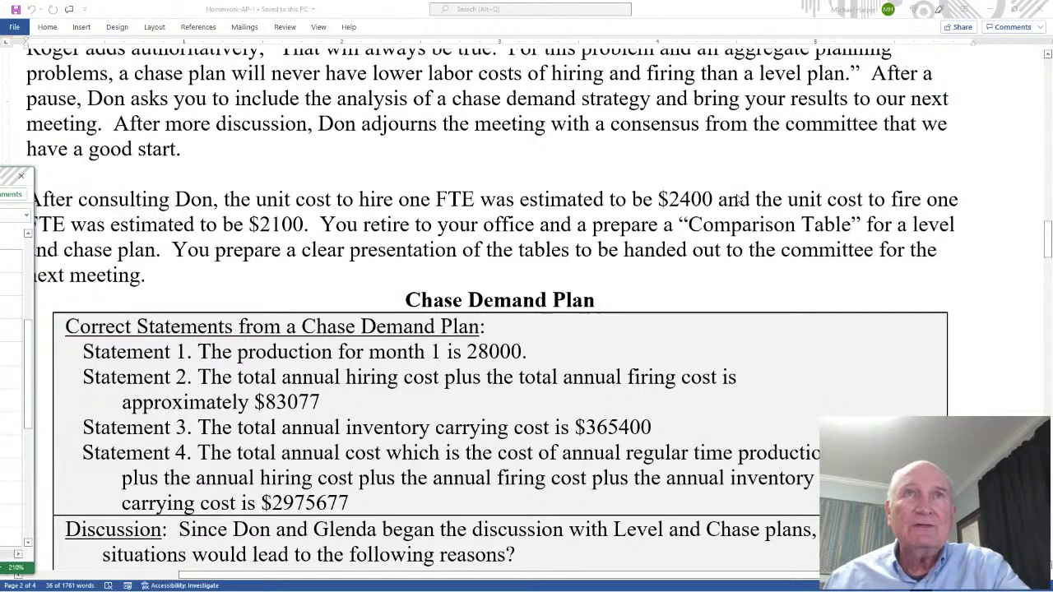
left_click(568, 195)
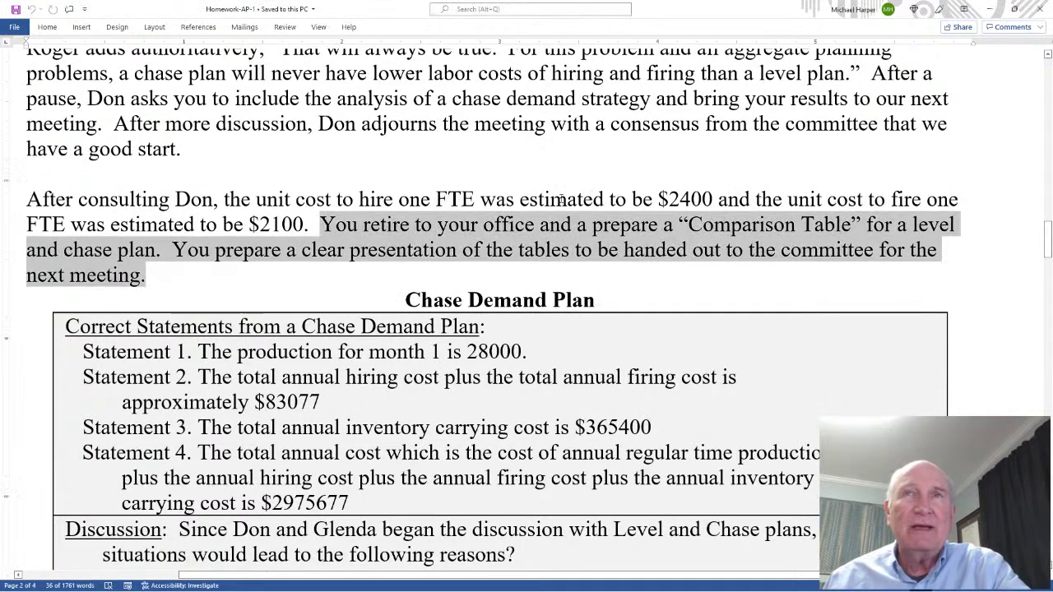
left_click(567, 199)
left_click_drag(523, 200, 294, 225)
key("alt+Tab")
left_click_drag(700, 217, 694, 166)
scroll(681, 144, "down", 1)
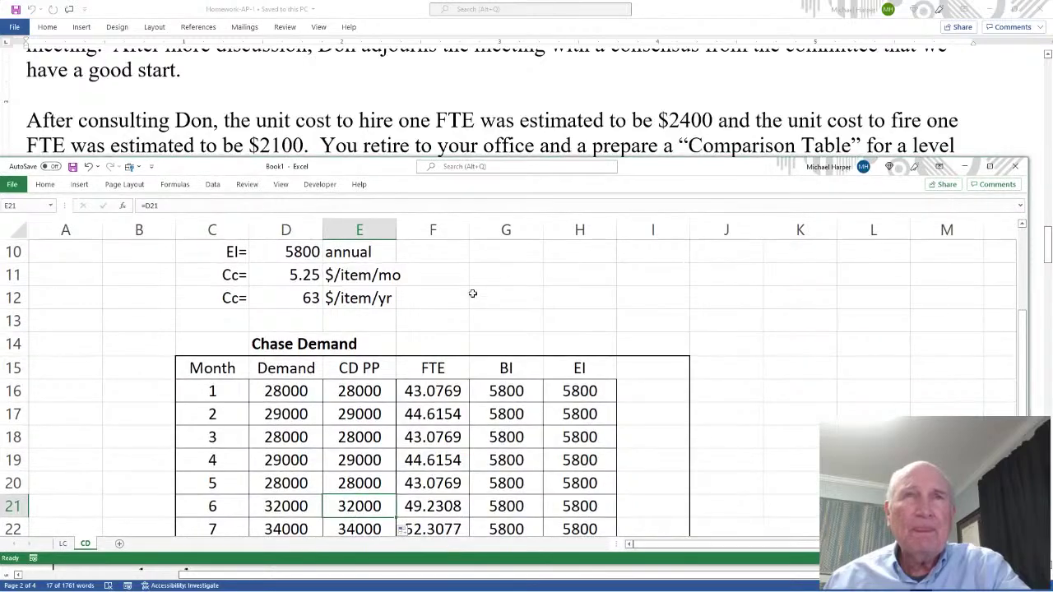
Insert three blank rows at row 13, between the carrying costs and the Chase Demand table.
left_click(15, 320)
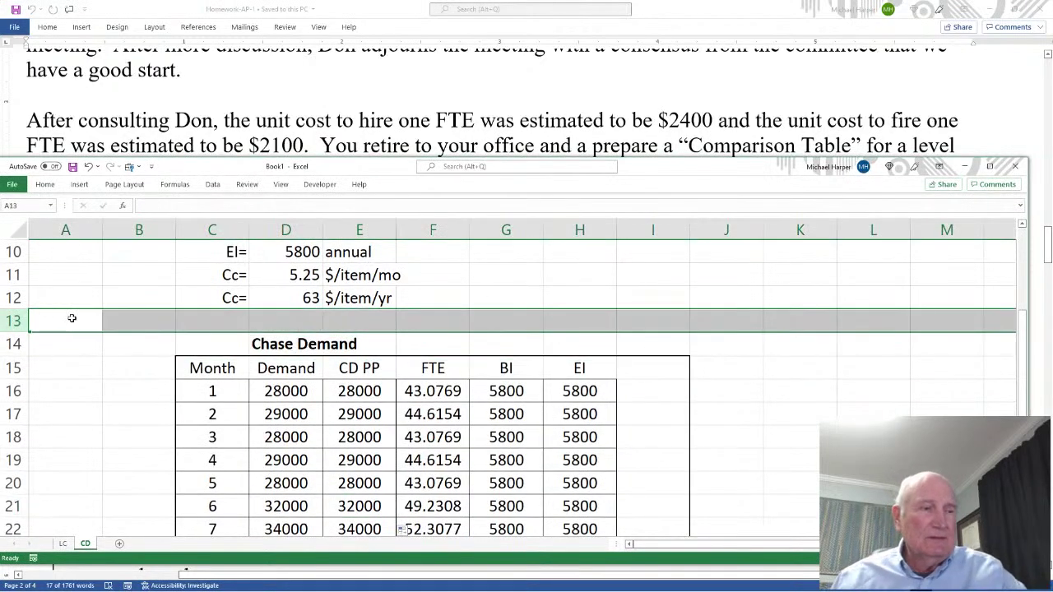
key("ctrl+shift+plus")
key("ctrl+shift+plus")
key("ctrl+shift+plus")
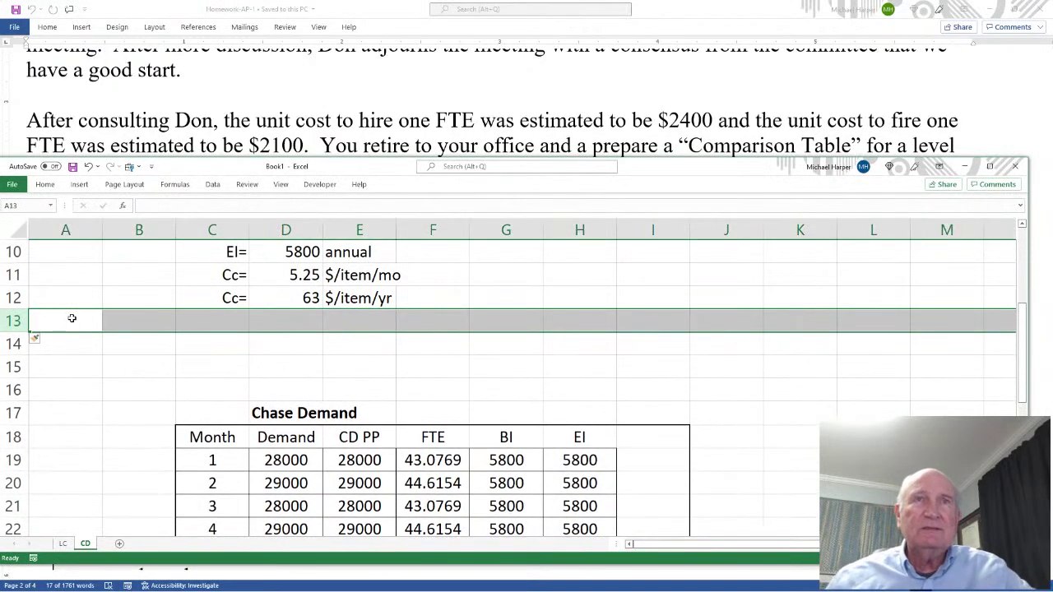
Add the label Hc= with 2400 in C13:D13 and the label Fc= with 2100 in C14:D14.
left_click(222, 325)
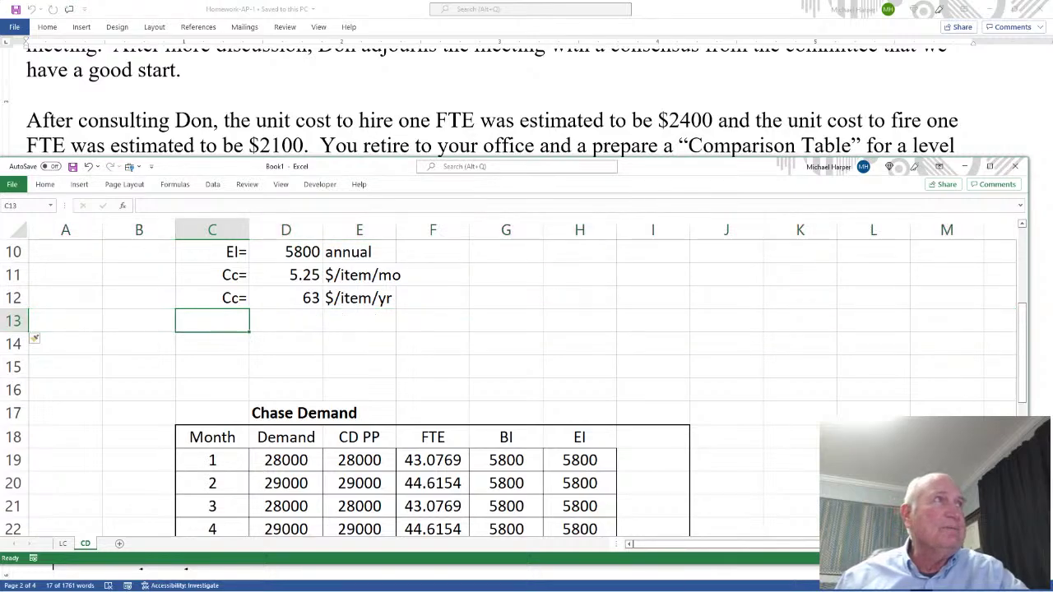
key("alt+Tab")
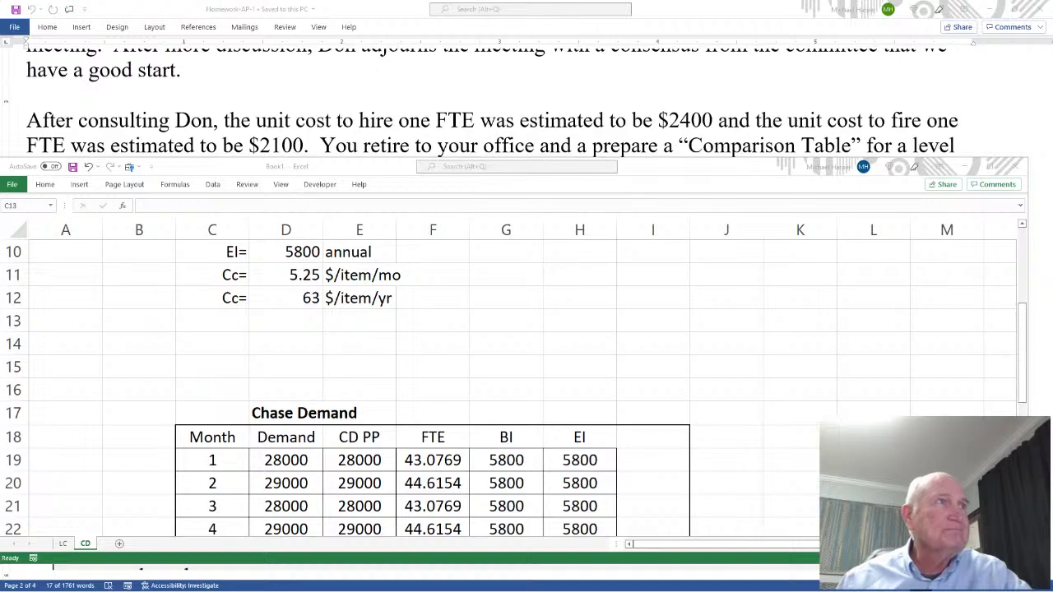
left_click(210, 315)
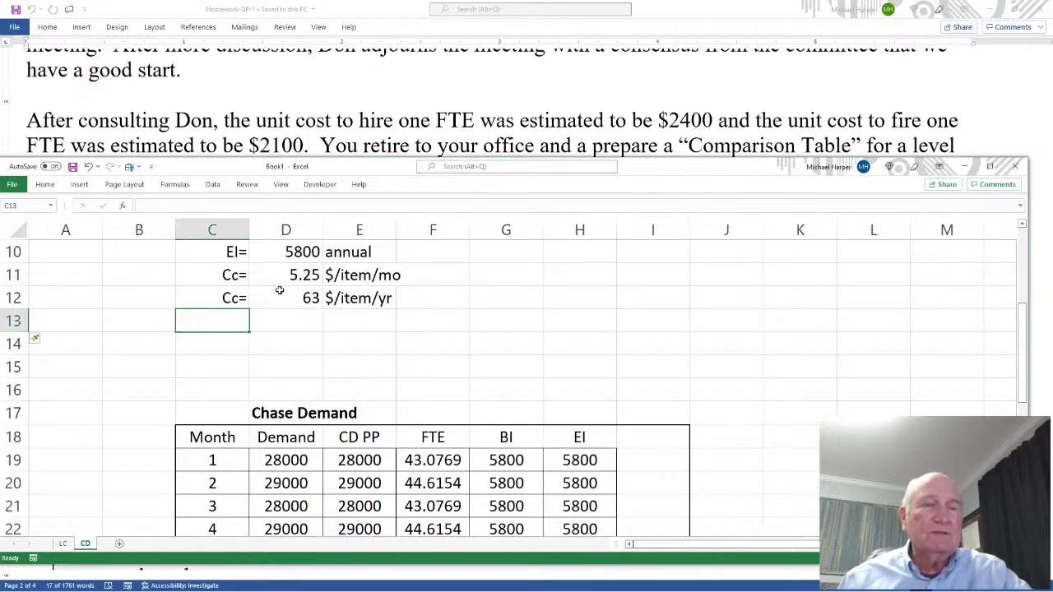
type("Hc=")
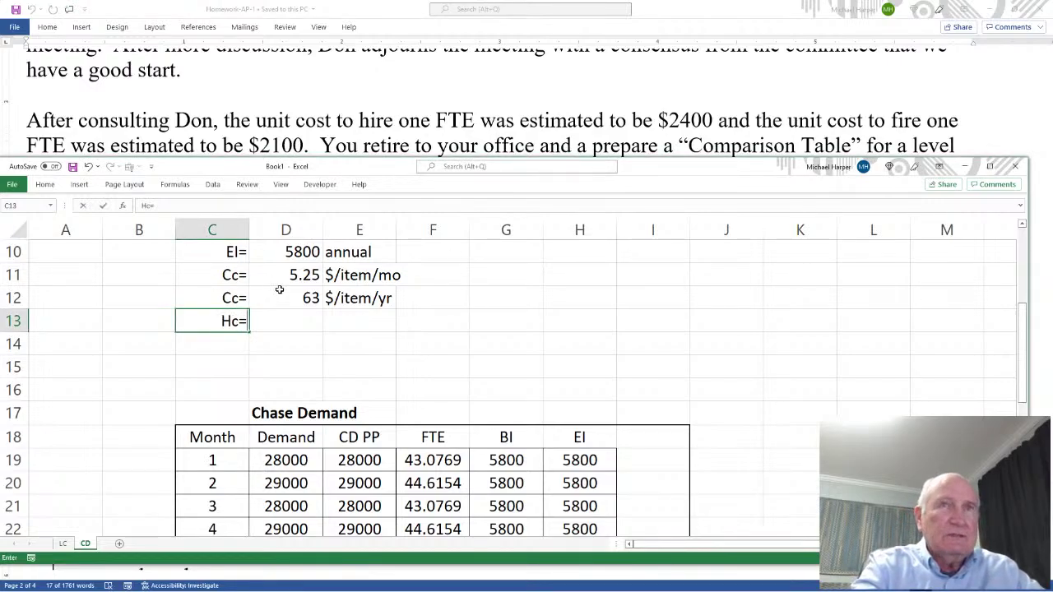
key("Tab")
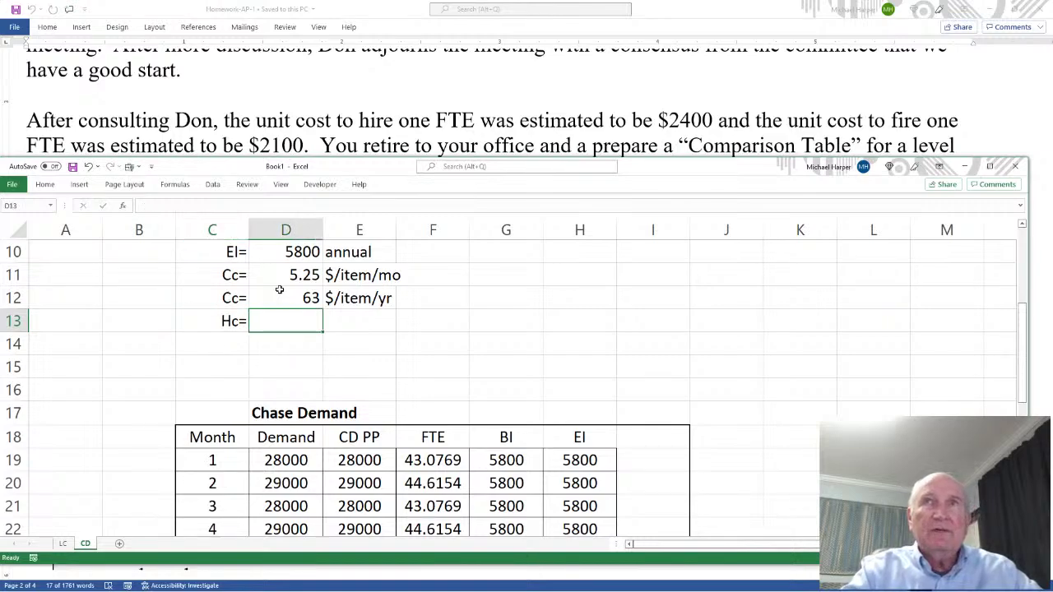
type("2400")
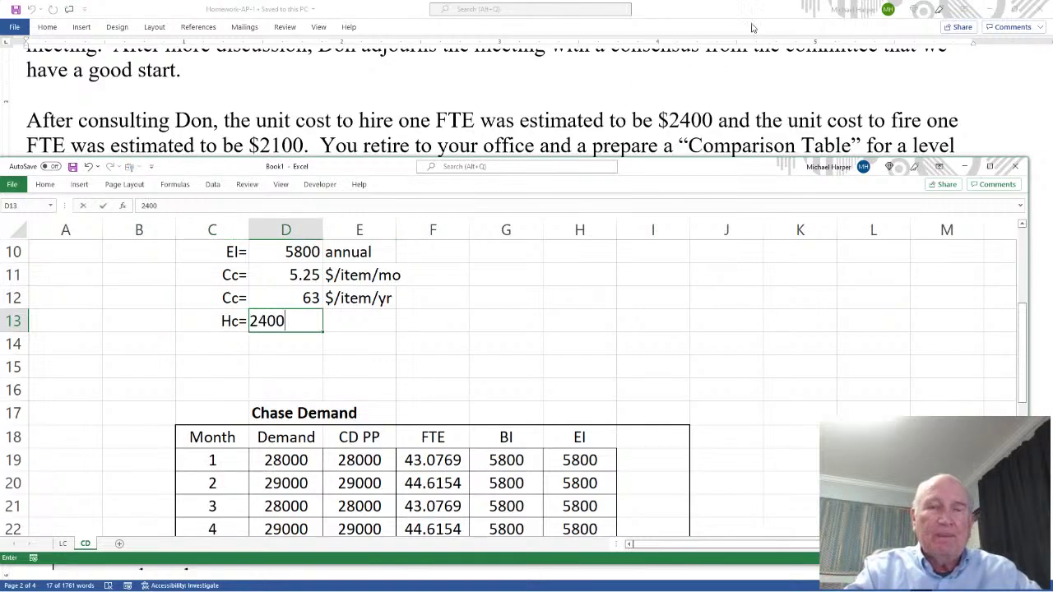
key("Return")
type("F")
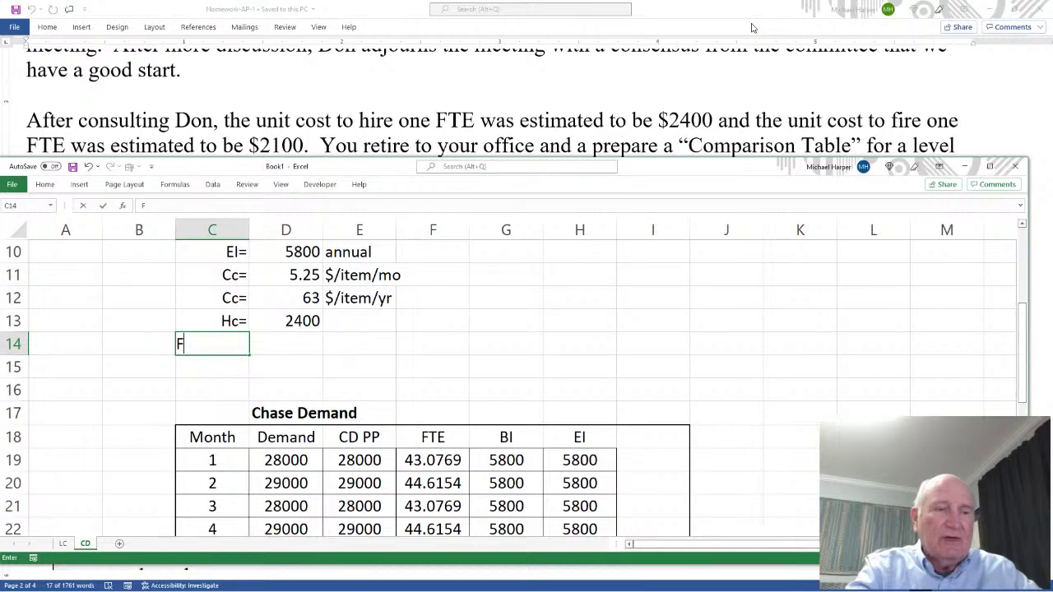
type("c=")
key("Tab")
type("2100")
key("Tab")
Enter $/FTE as the unit for the hiring and firing costs in E13 and E14.
key("Up")
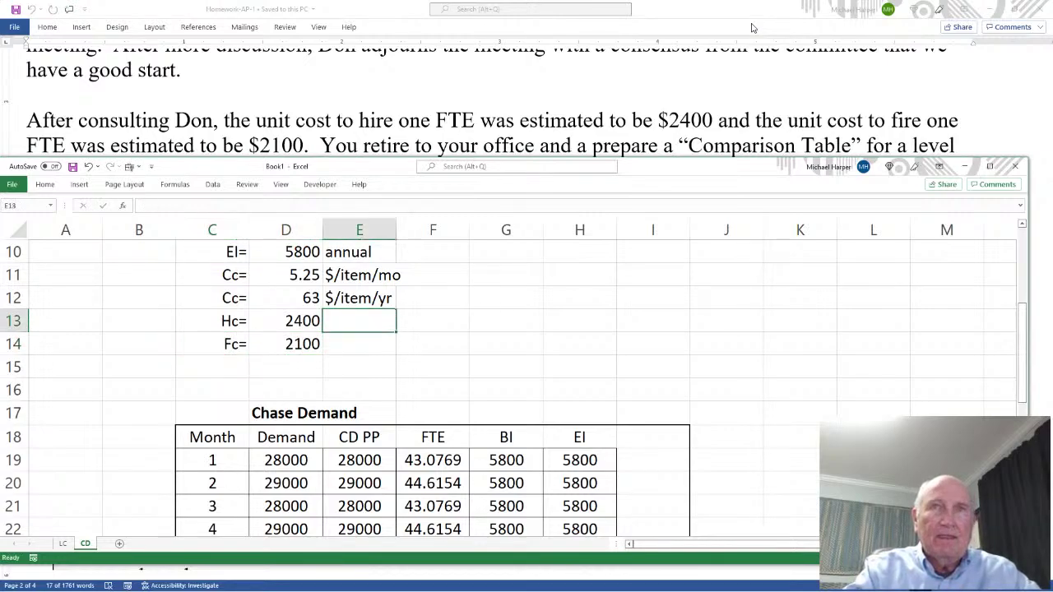
type("$/FTE")
key("Return")
type("$/FTE")
key("Return")
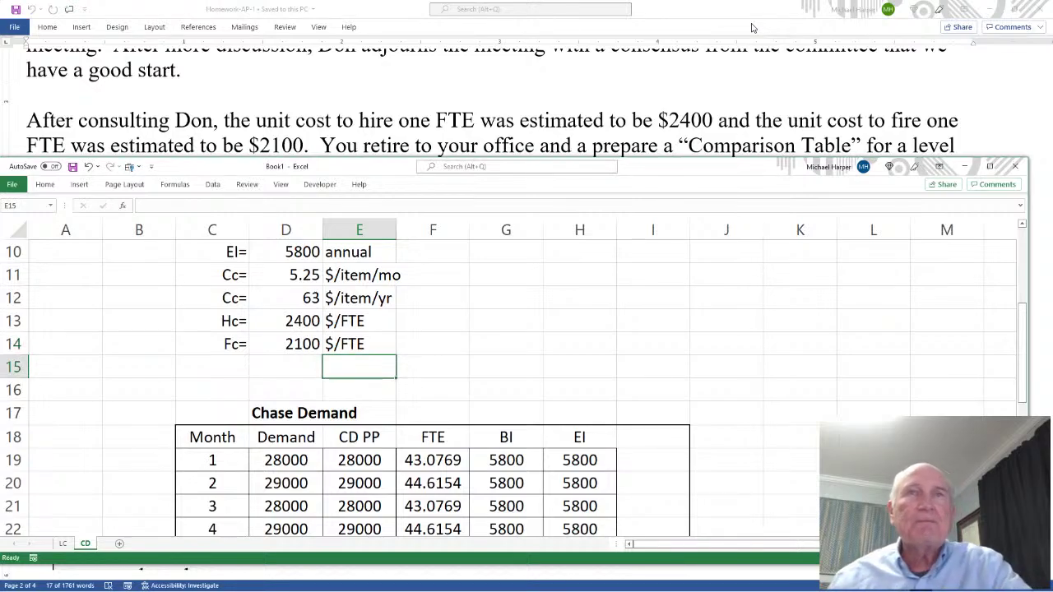
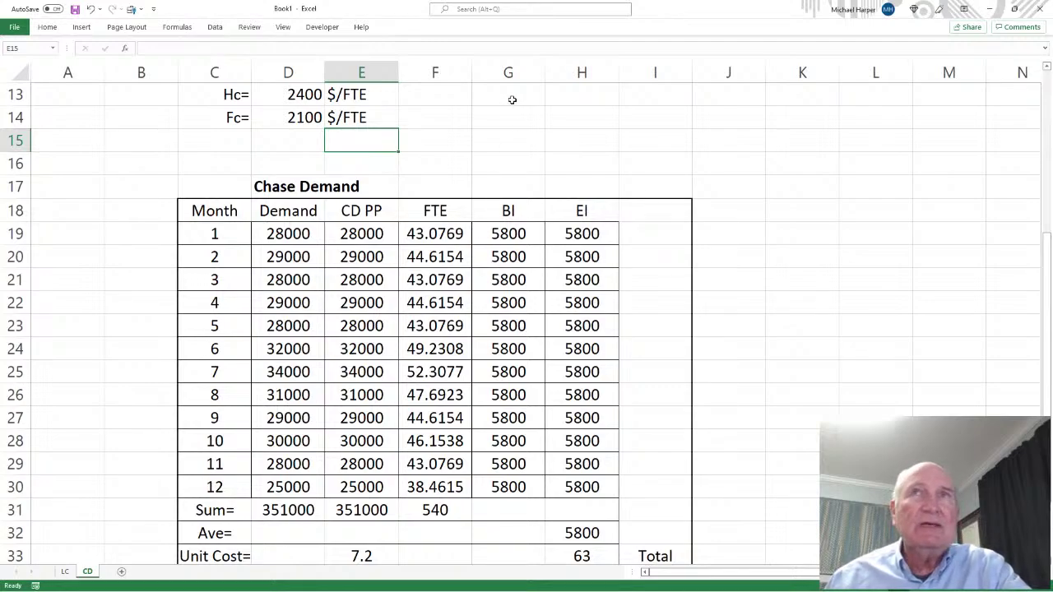
Insert two columns between FTE and BI in the Chase Demand table and head them Hire and Fire.
left_click(508, 72)
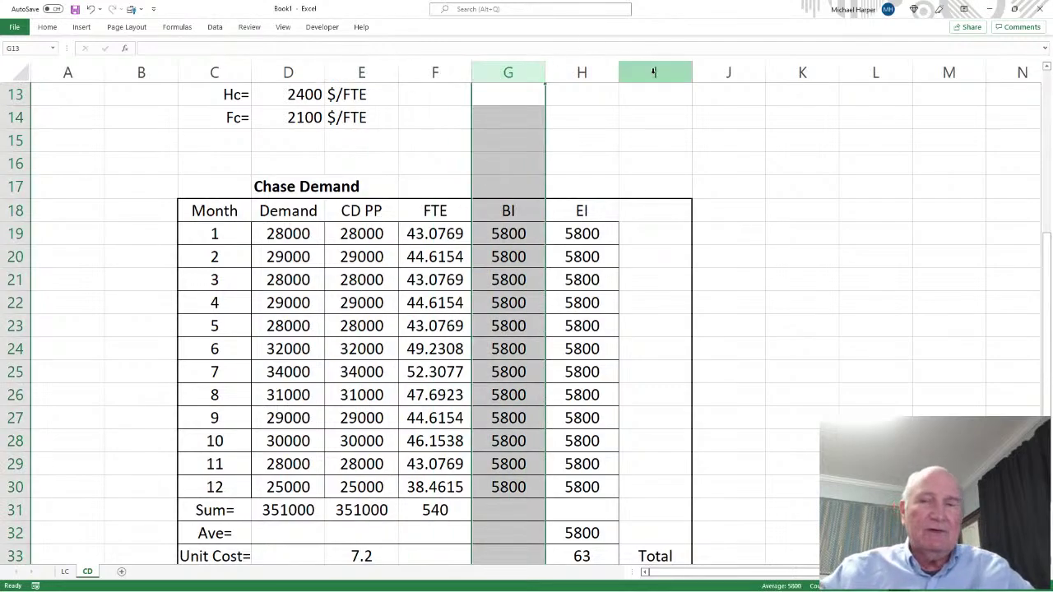
key("ctrl+shift+plus")
key("ctrl+shift+plus")
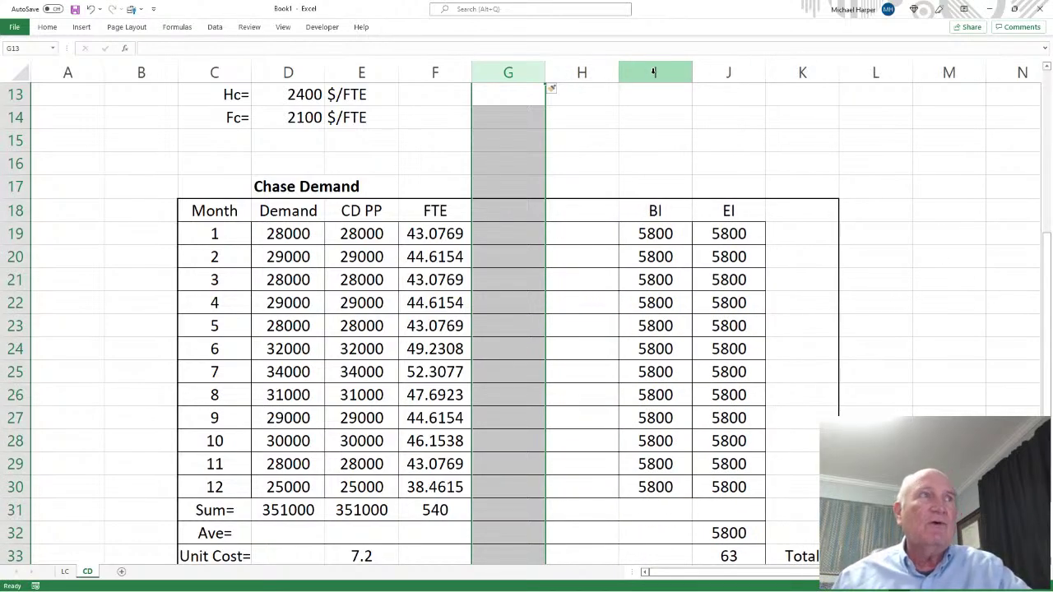
left_click(507, 204)
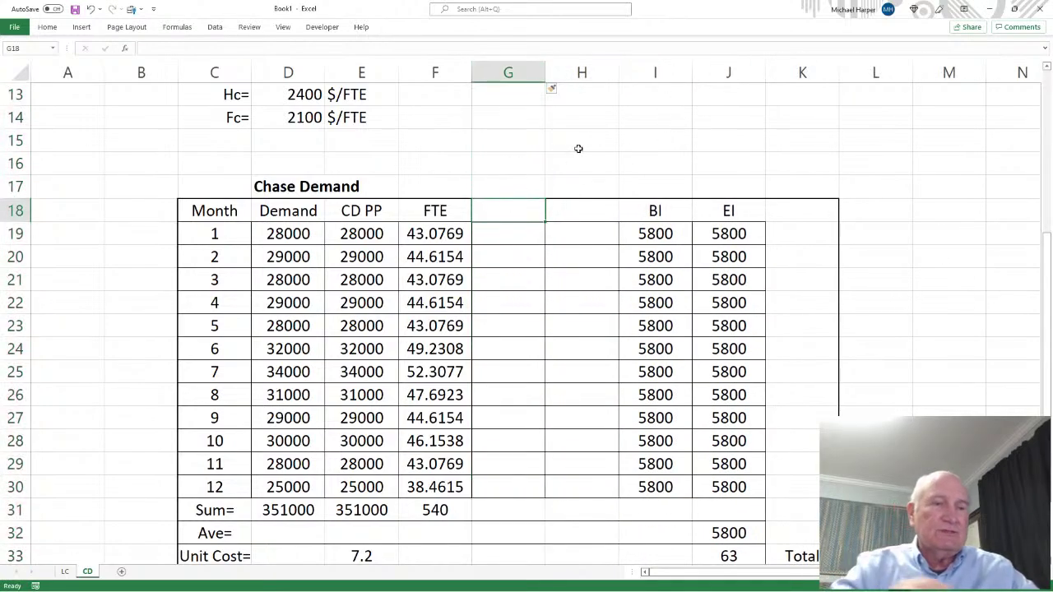
type("Hire")
key("Tab")
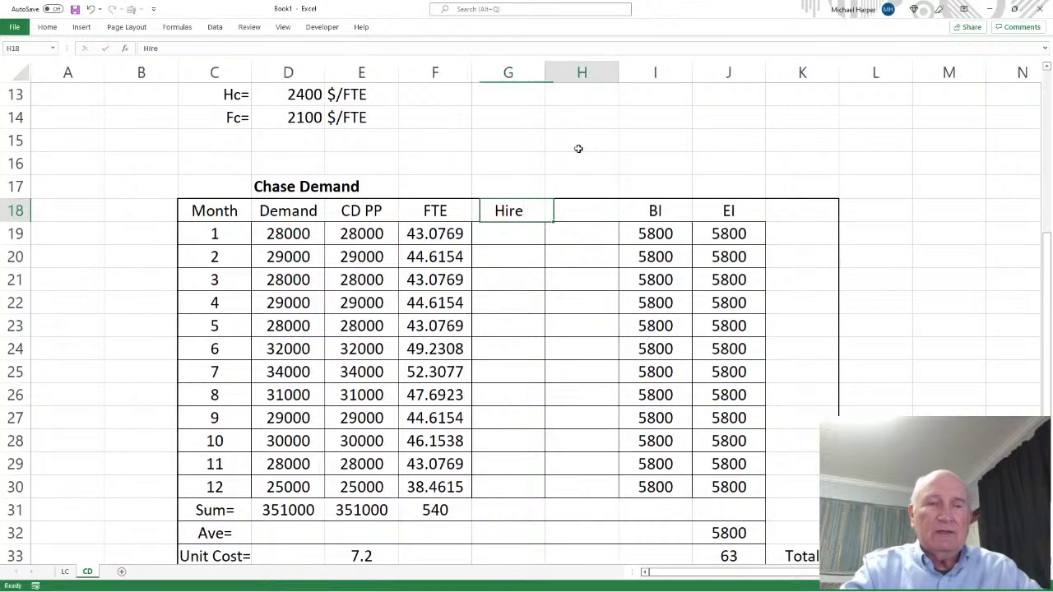
type("Fire")
key("Return")
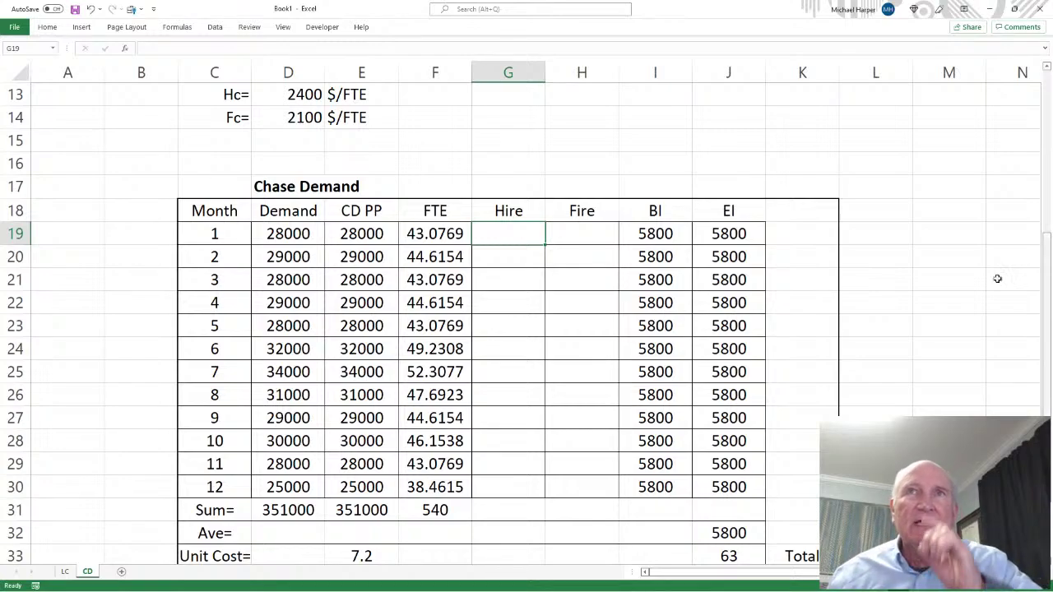
Enter the month 1 Hire formula =IF(F30<F19,F19-F30,0) in G19, comparing month 12 and month 1 FTE.
type("=")
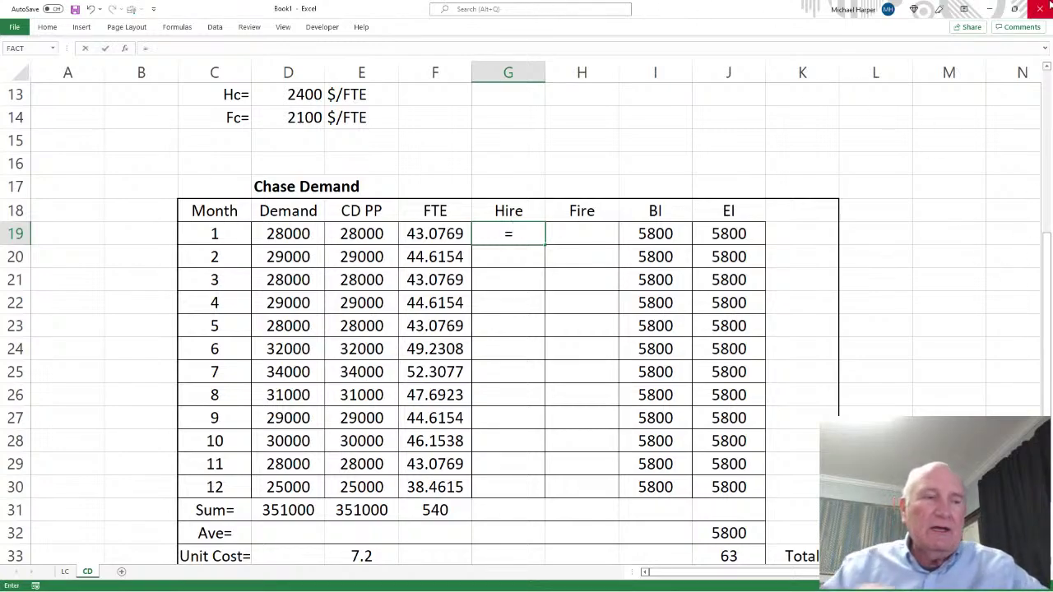
type("if(")
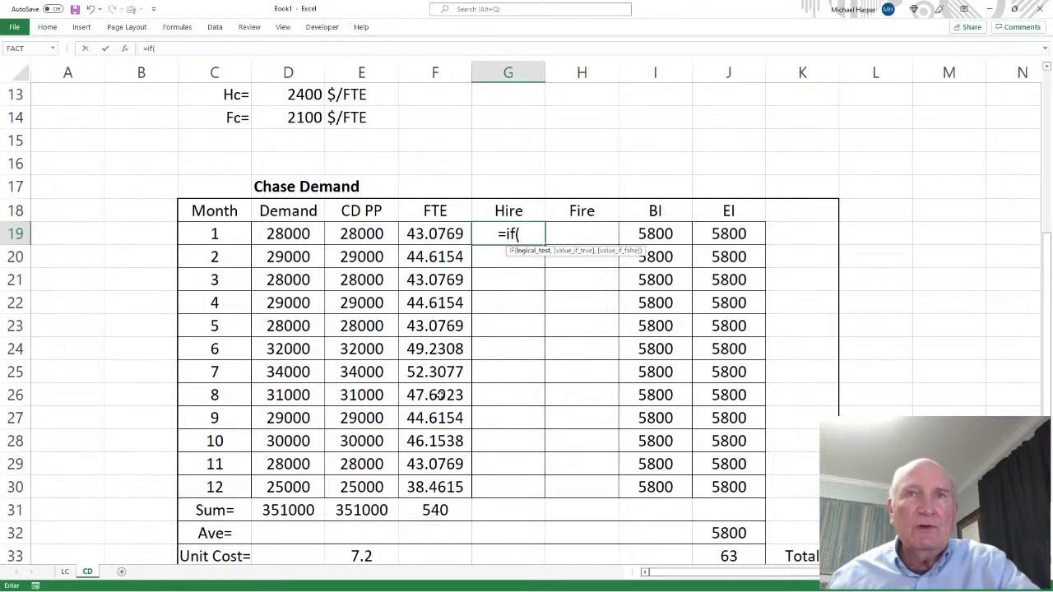
left_click(422, 487)
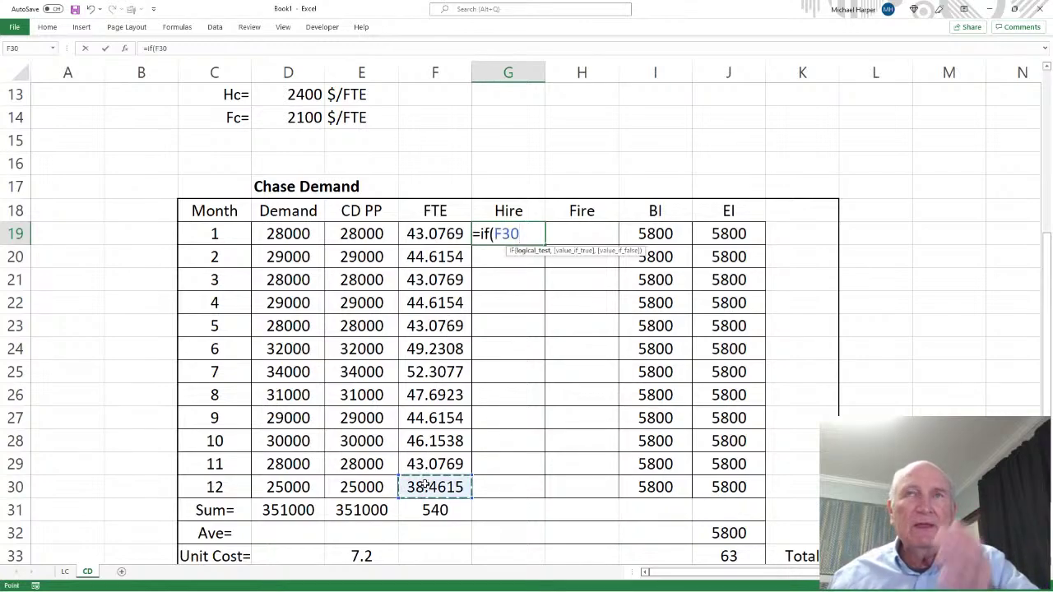
type("<")
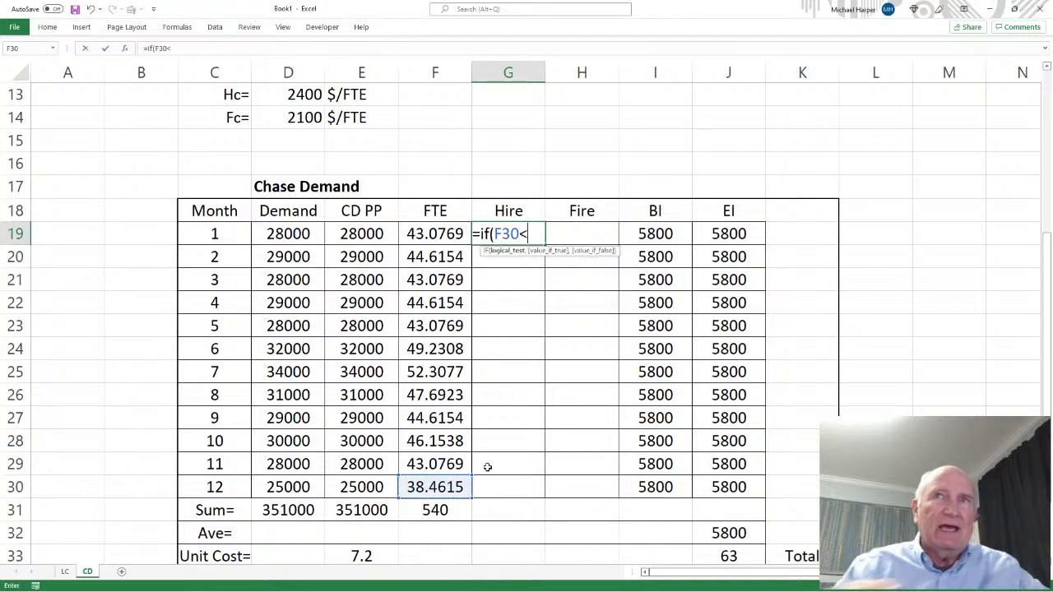
left_click(440, 240)
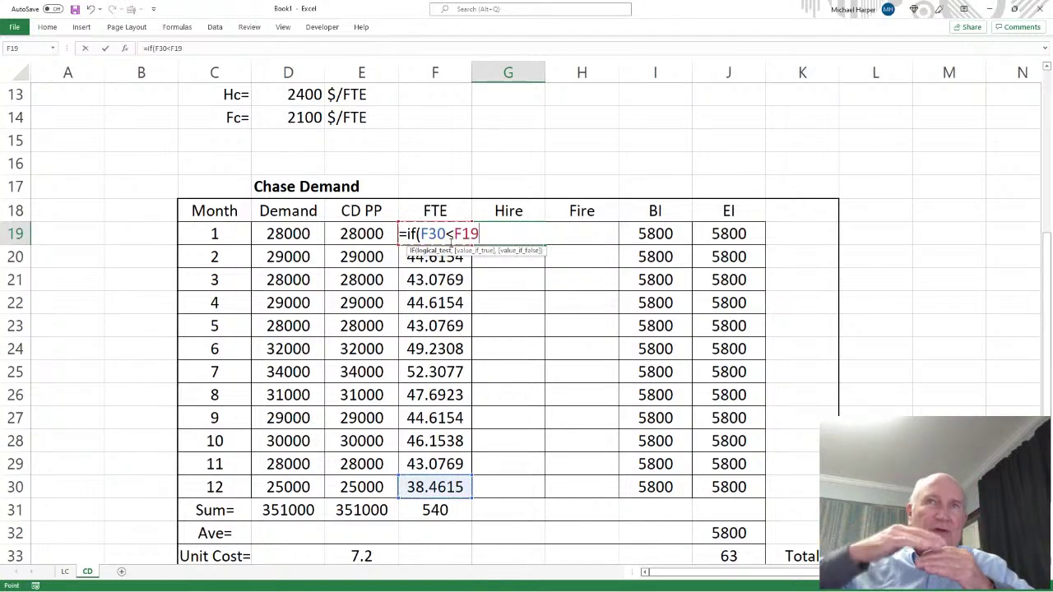
type(",")
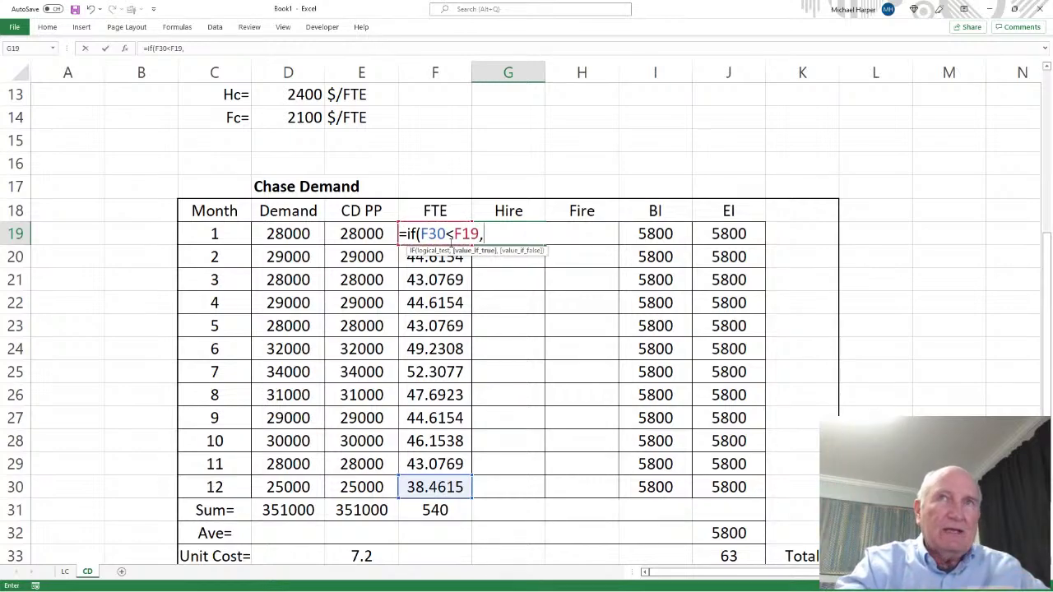
left_click(411, 262)
key("Up")
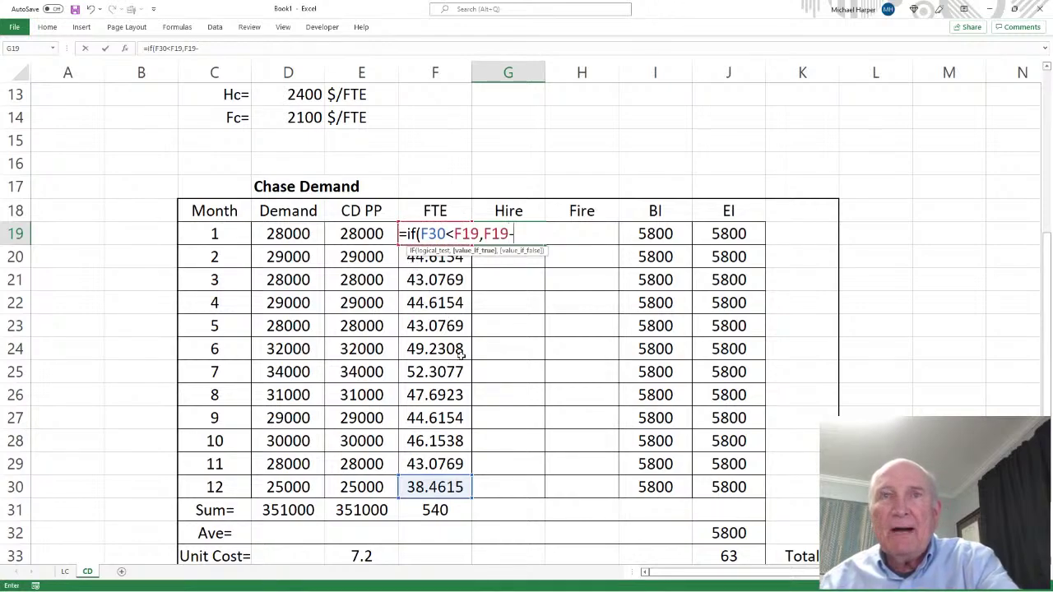
type("-")
left_click(434, 489)
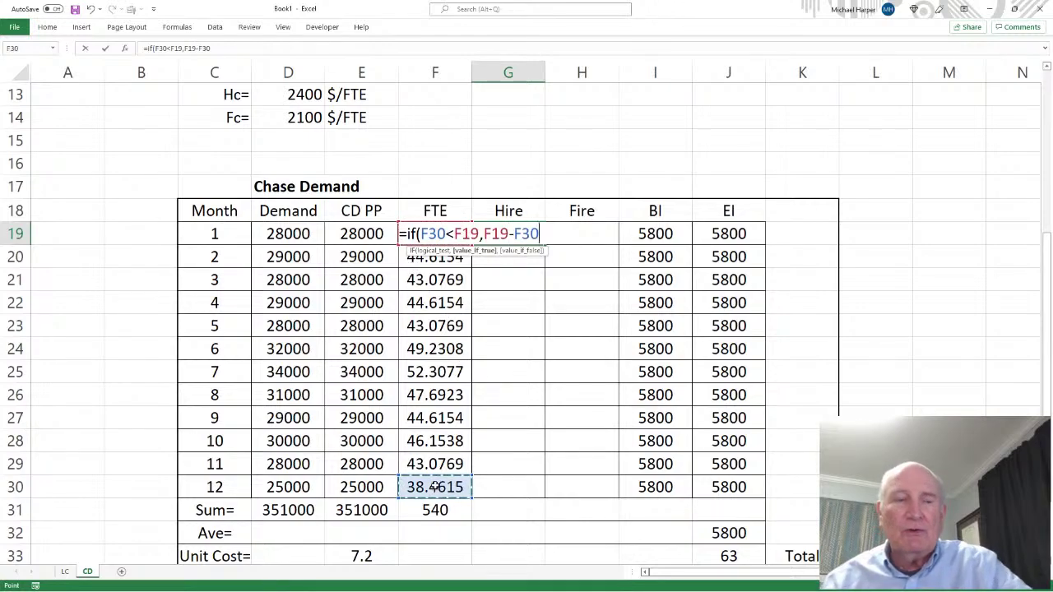
type(",")
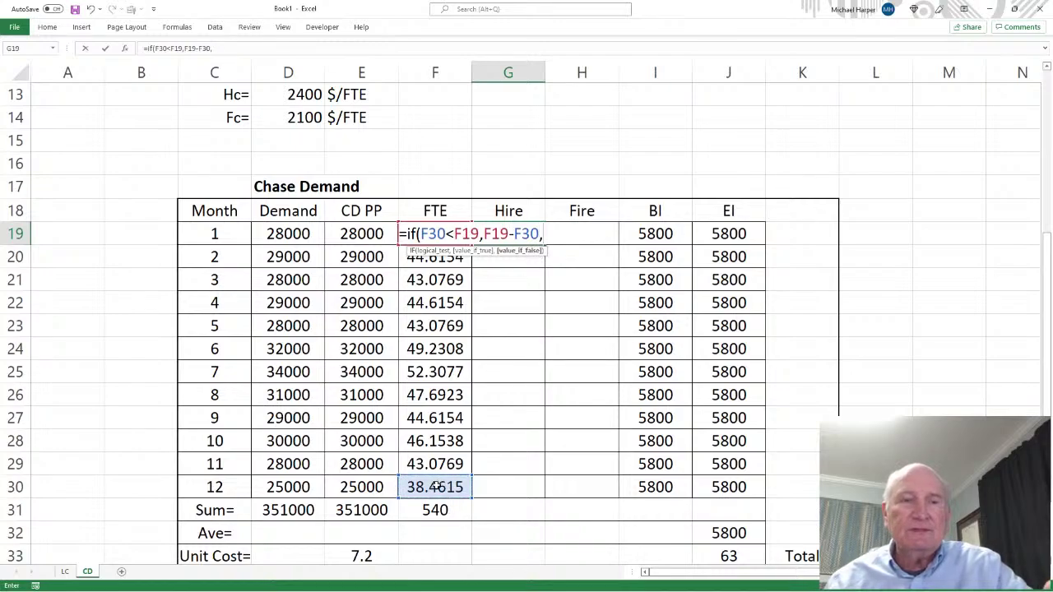
type("0)")
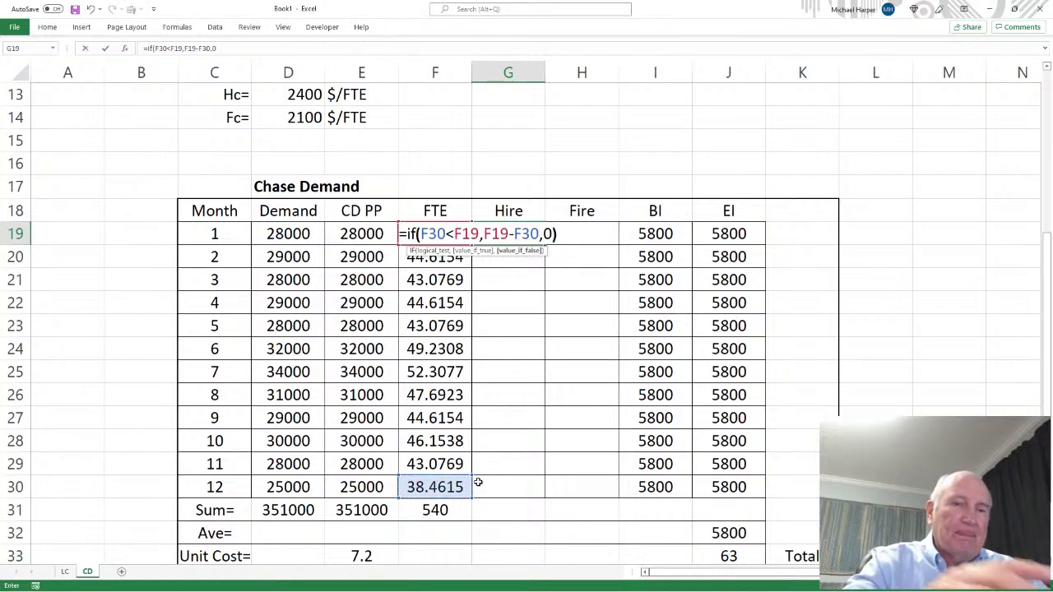
key("Return")
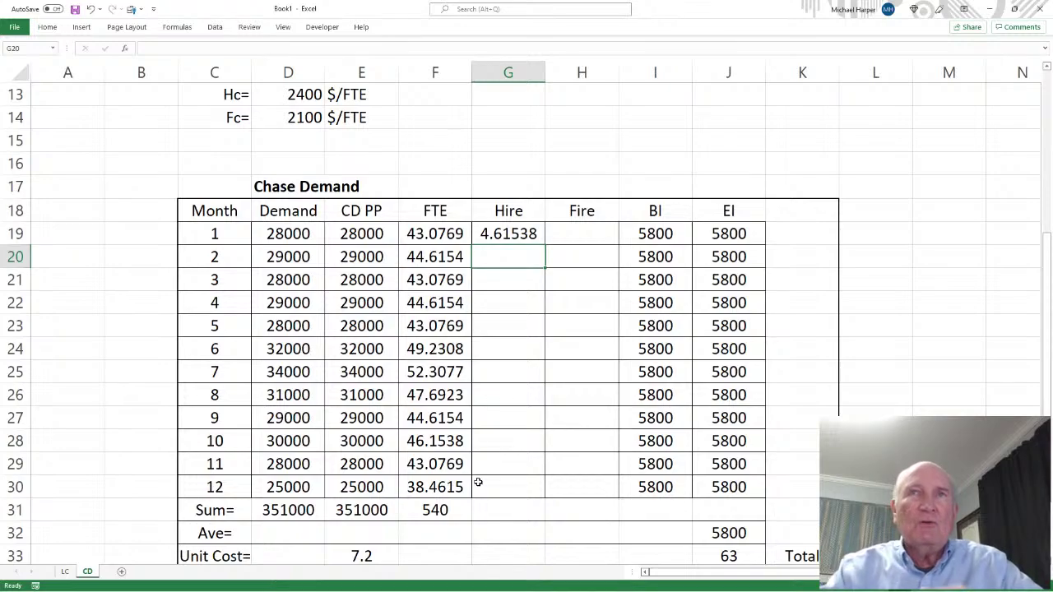
Enter the month 2 Hire formula =IF(F20>F19,F20-F19,0) in G20, comparing its FTE with month 1.
type("=")
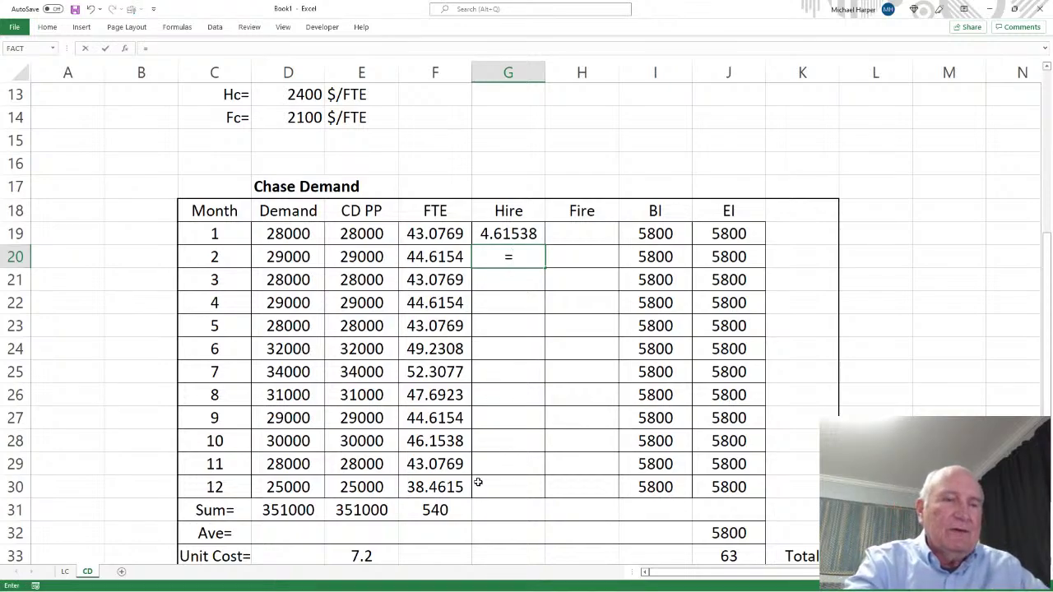
type("if(")
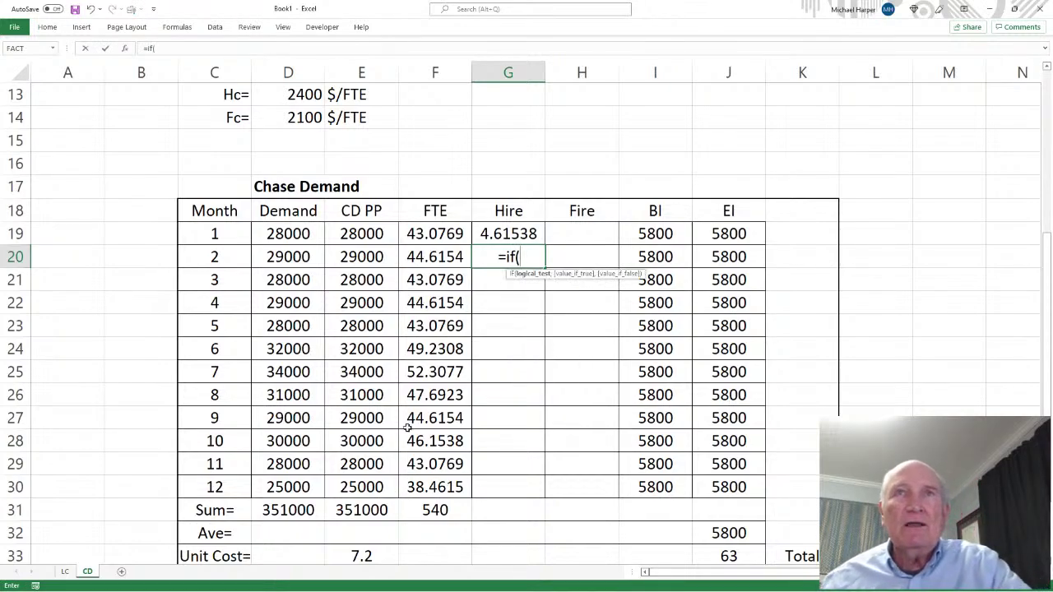
left_click(420, 258)
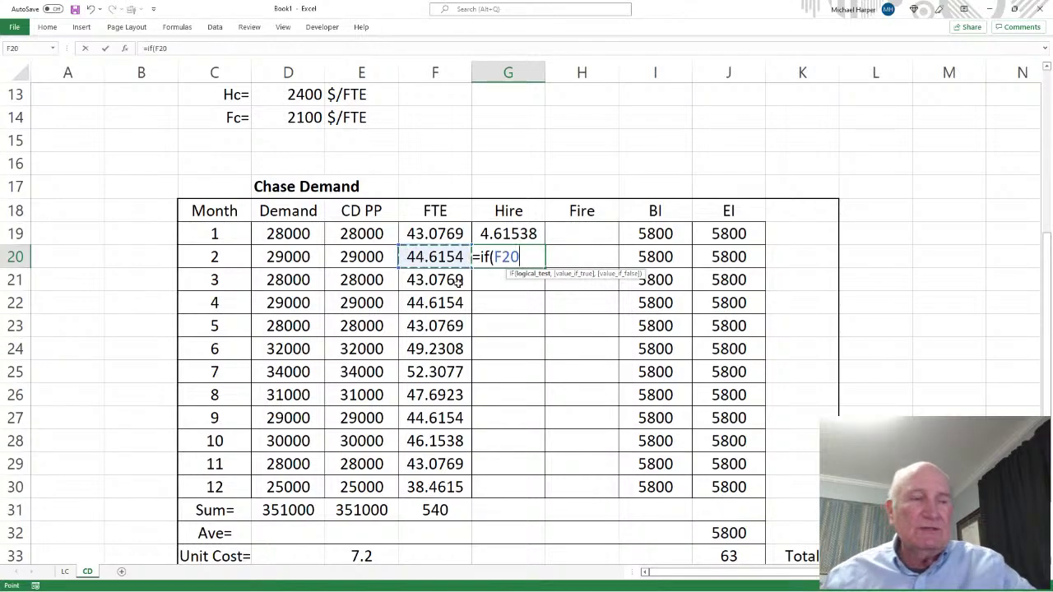
type(">")
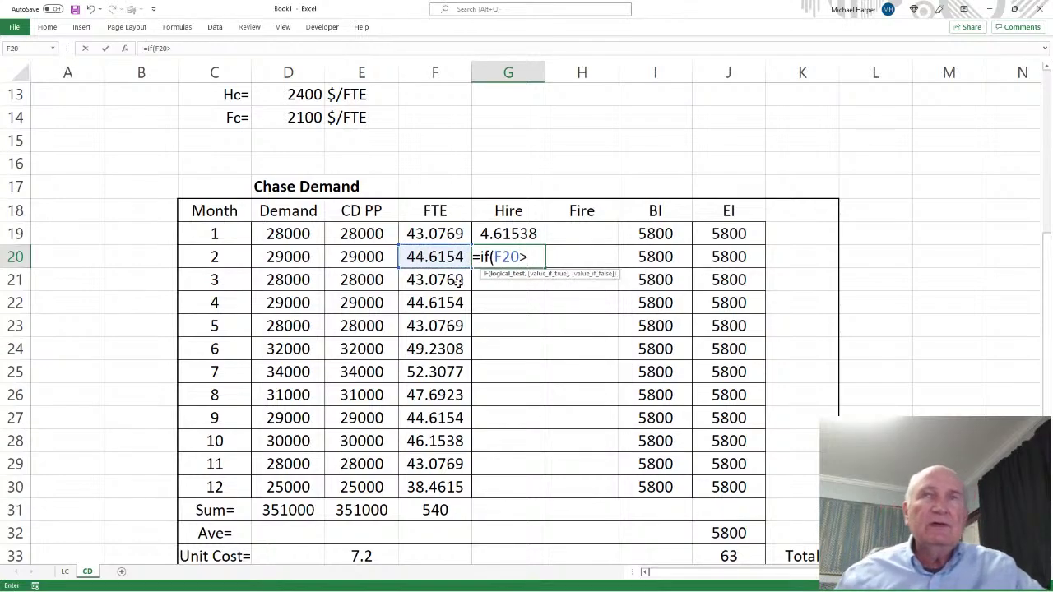
left_click(434, 231)
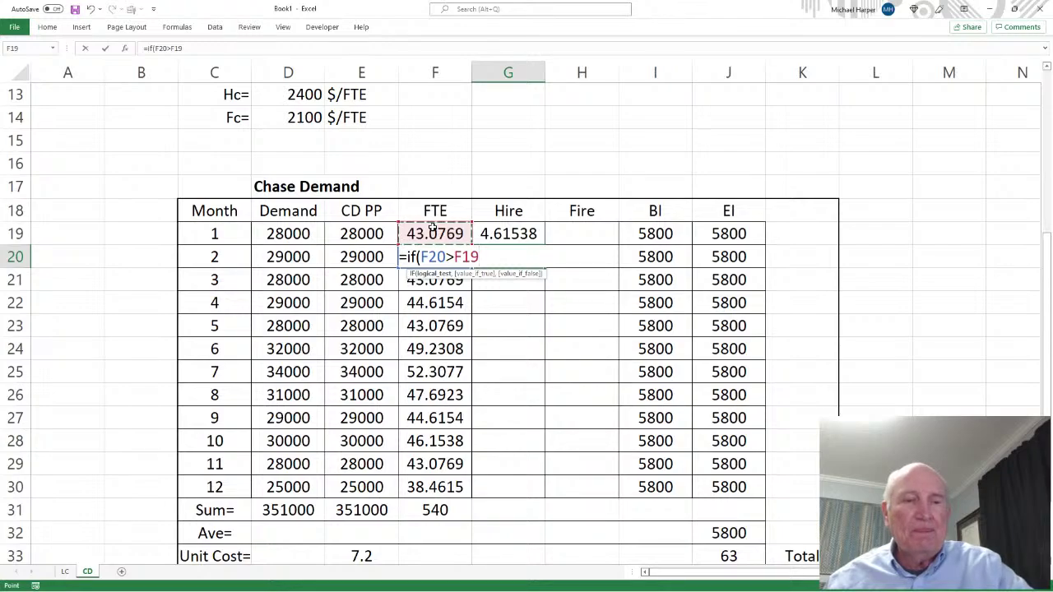
type(",")
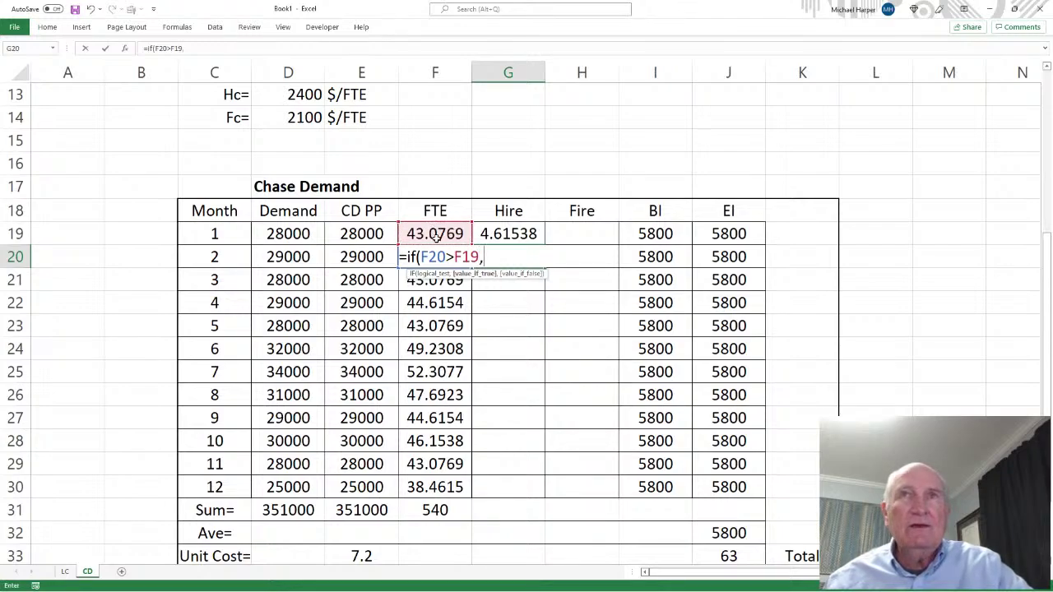
left_click(430, 280)
left_click(424, 233)
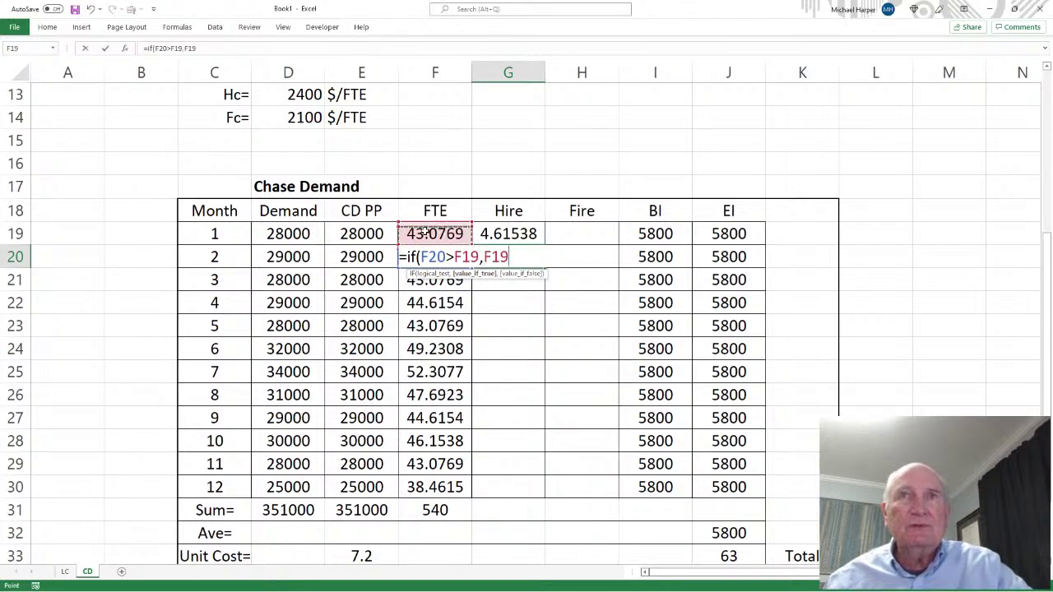
key("Down")
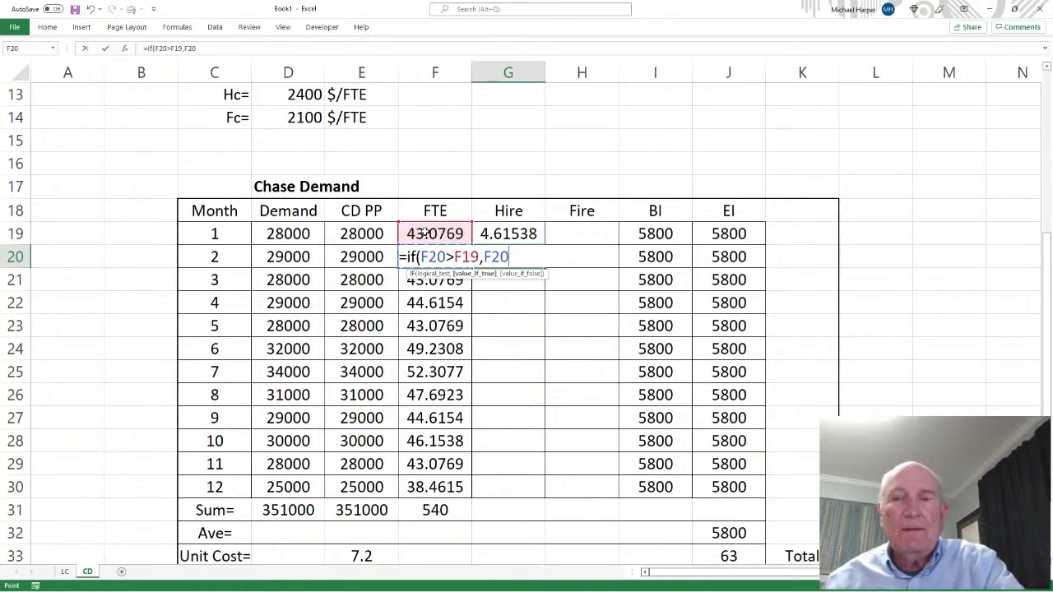
type("-")
left_click(425, 233)
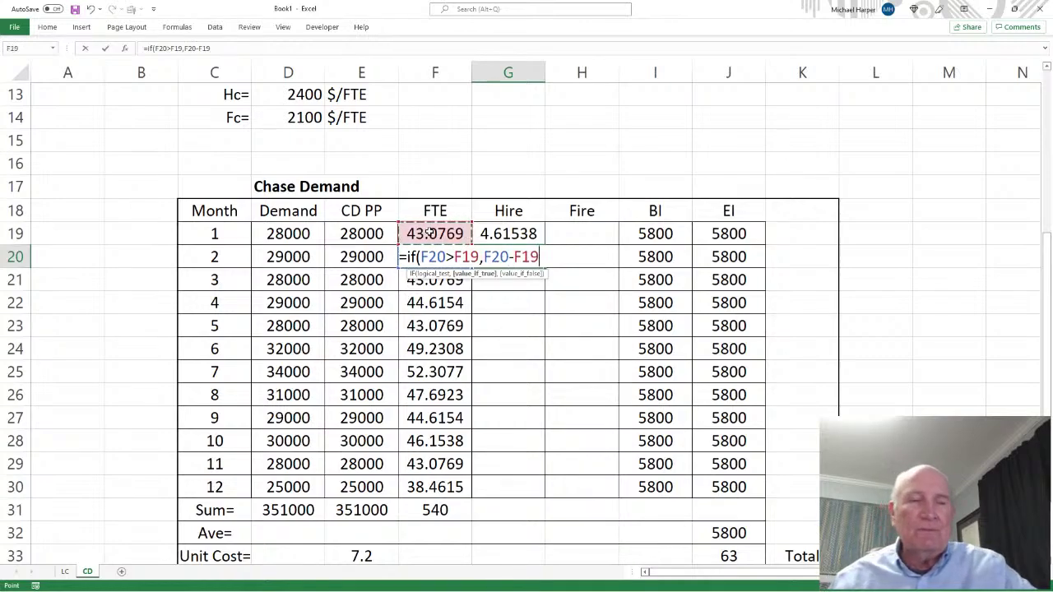
type(",")
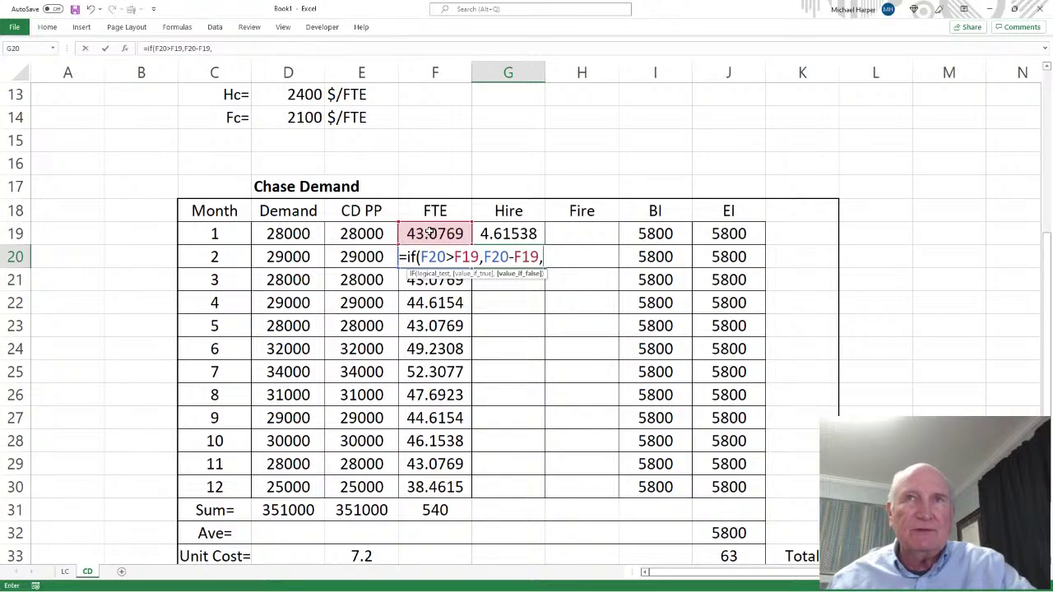
type("0)")
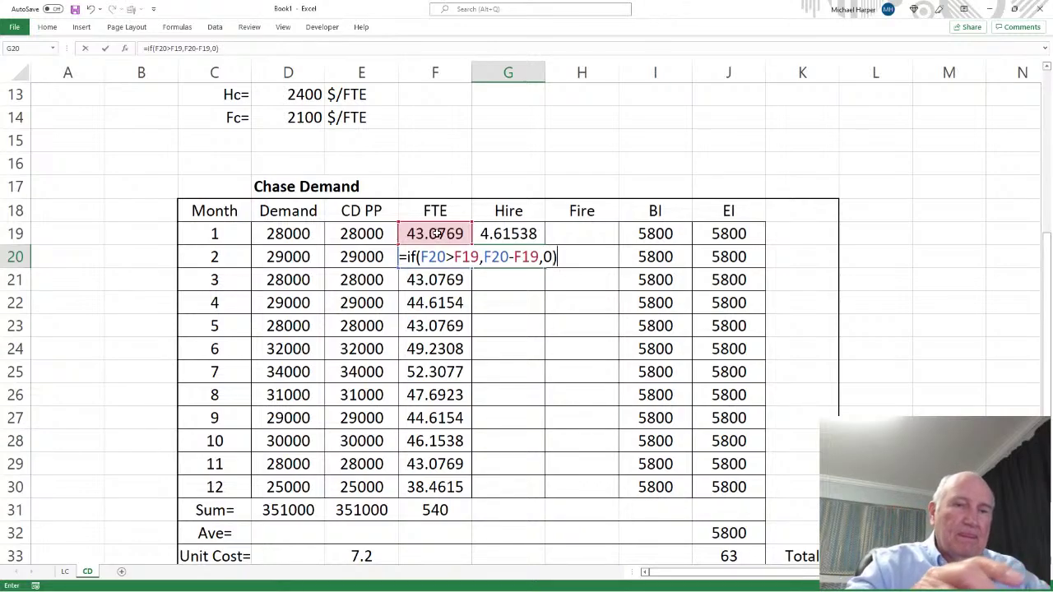
key("Return")
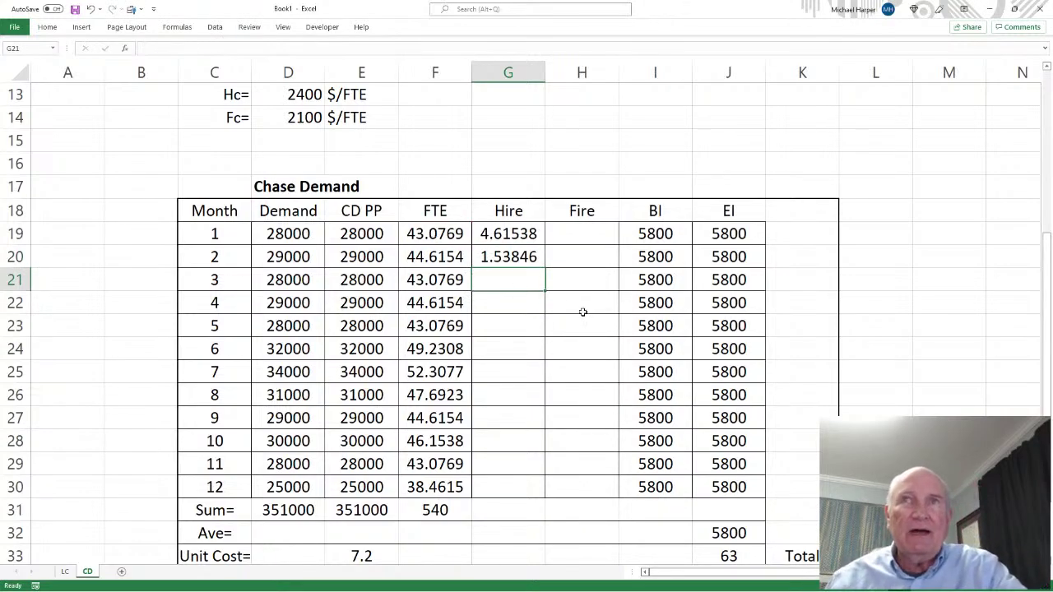
Enter the month 1 Fire formula =IF(F19<F30,F30-F19,0) in H19, comparing its FTE with month 12.
left_click(575, 233)
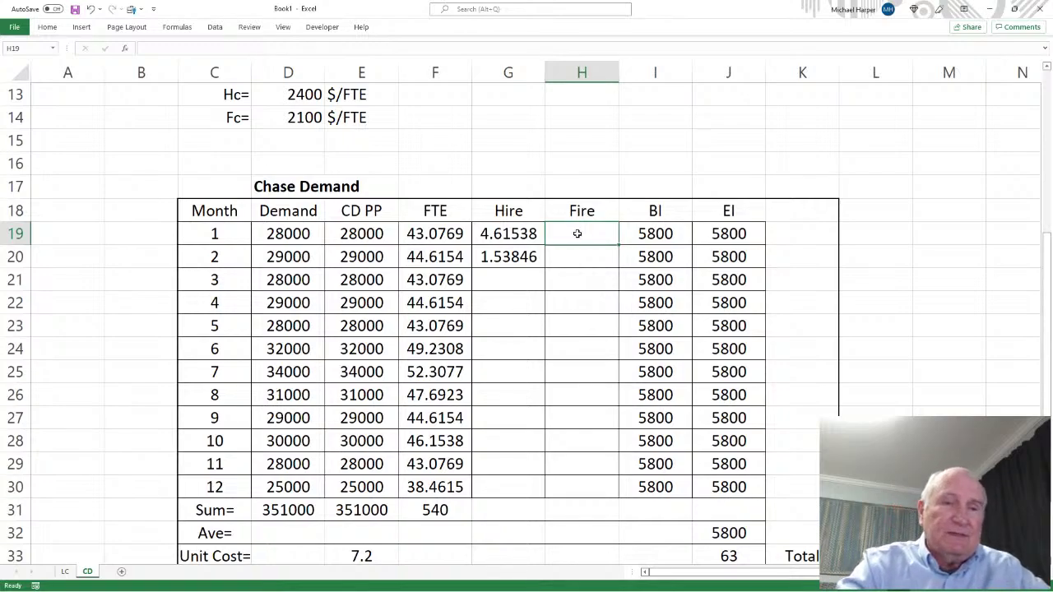
type("=")
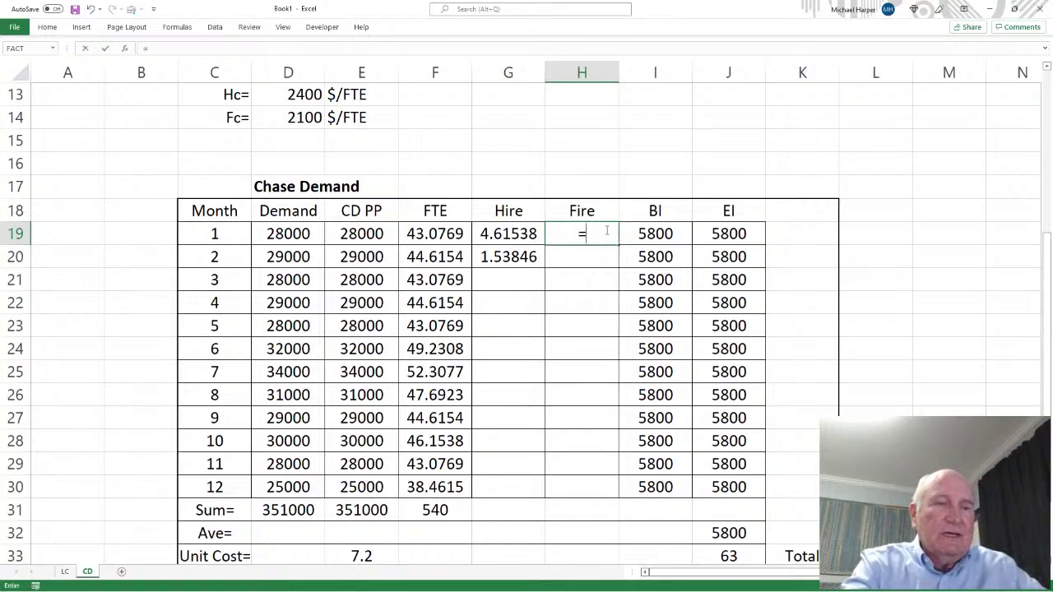
type("if(")
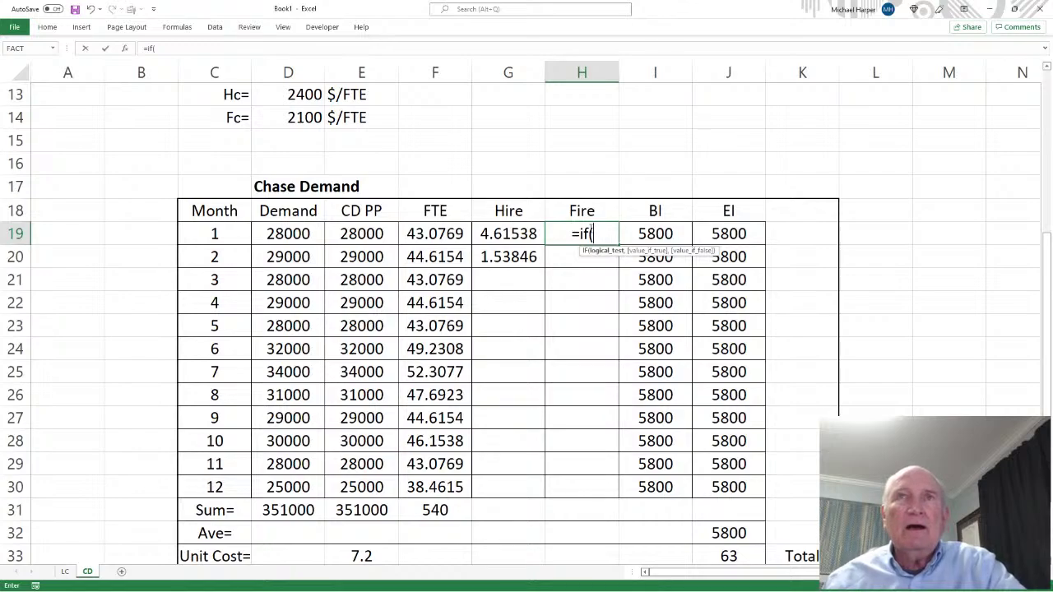
left_click(431, 234)
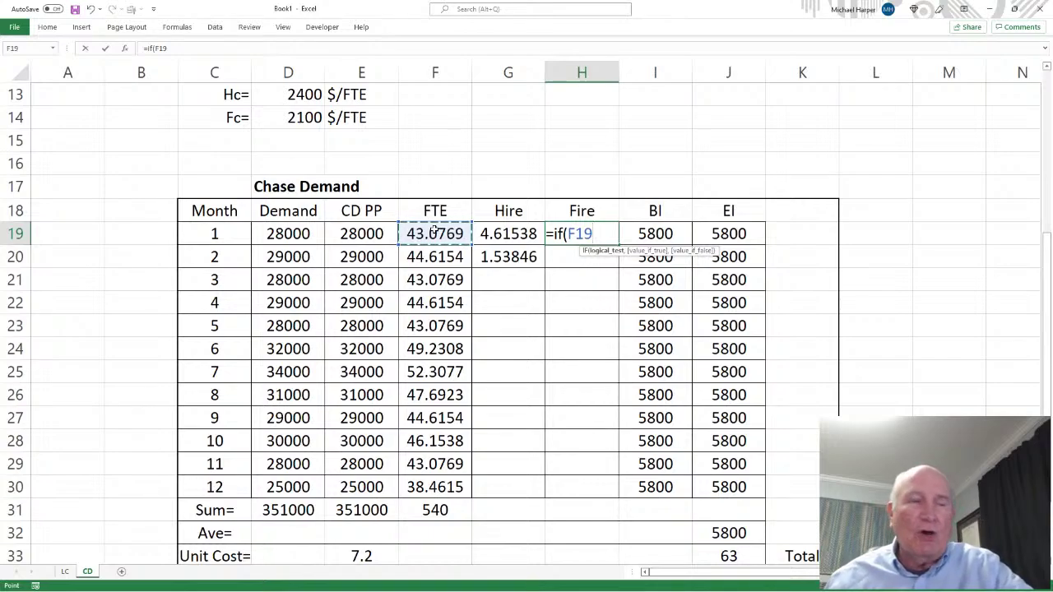
type("<")
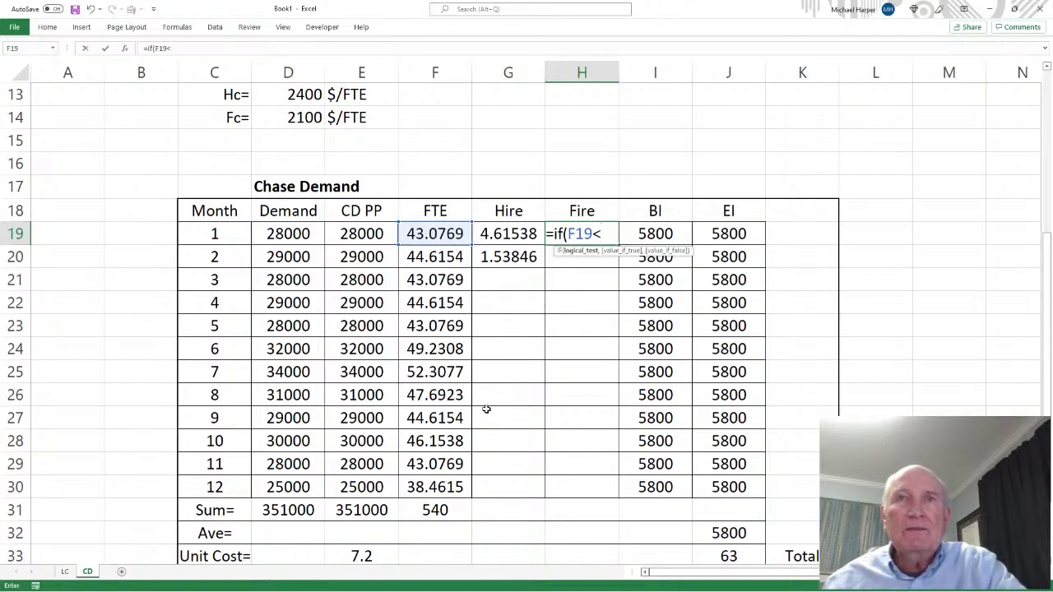
left_click(433, 487)
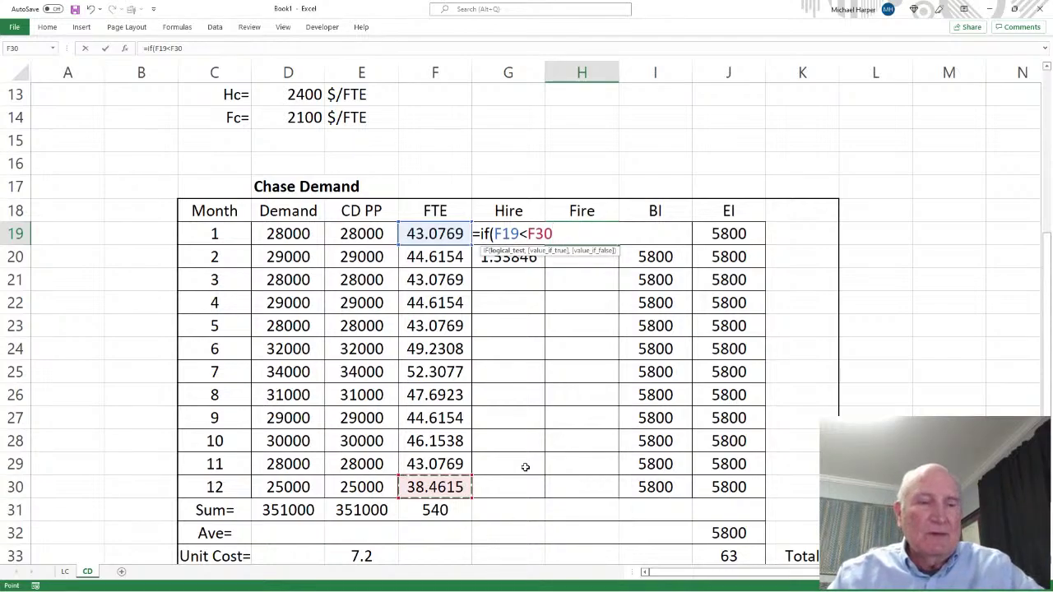
type(",")
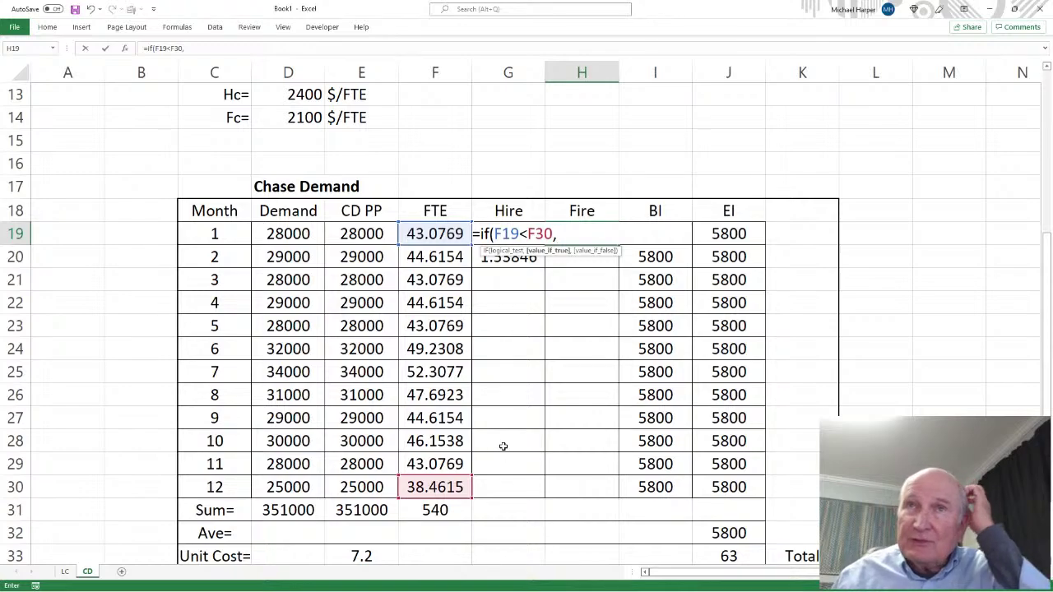
left_click(432, 487)
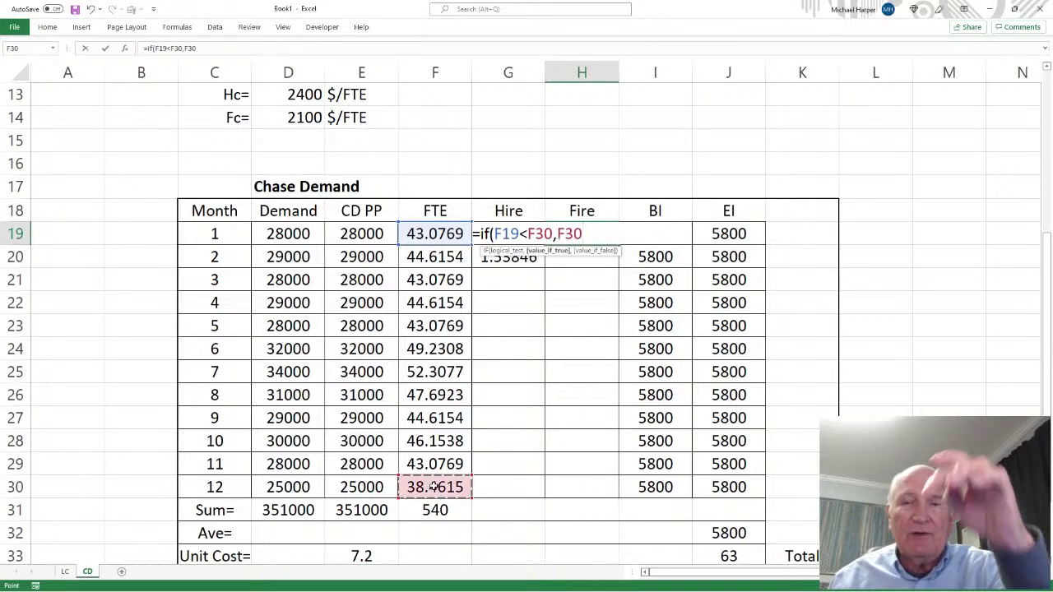
type("-")
left_click(438, 237)
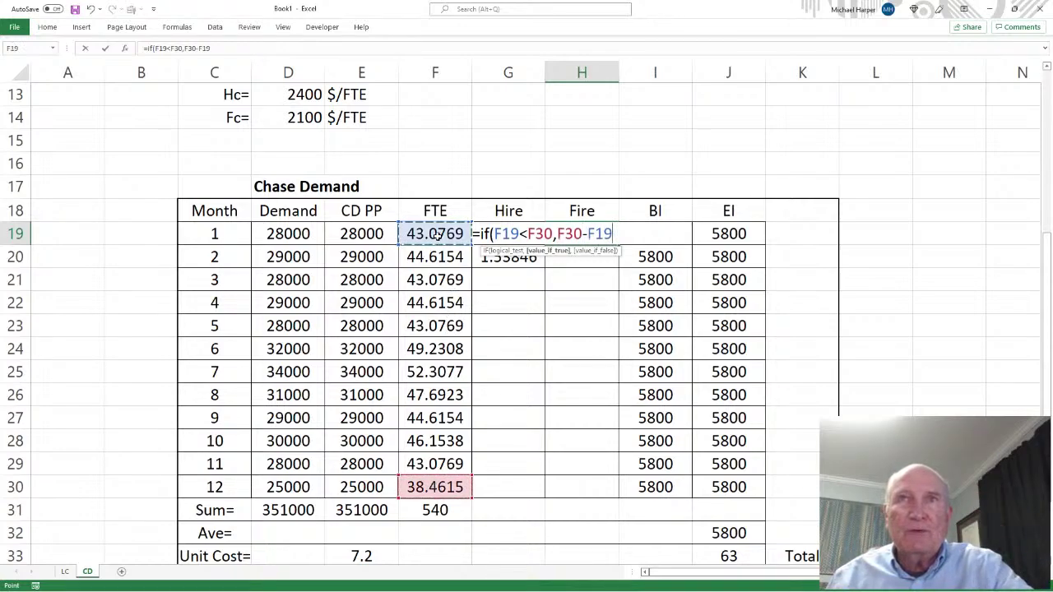
type(",0")
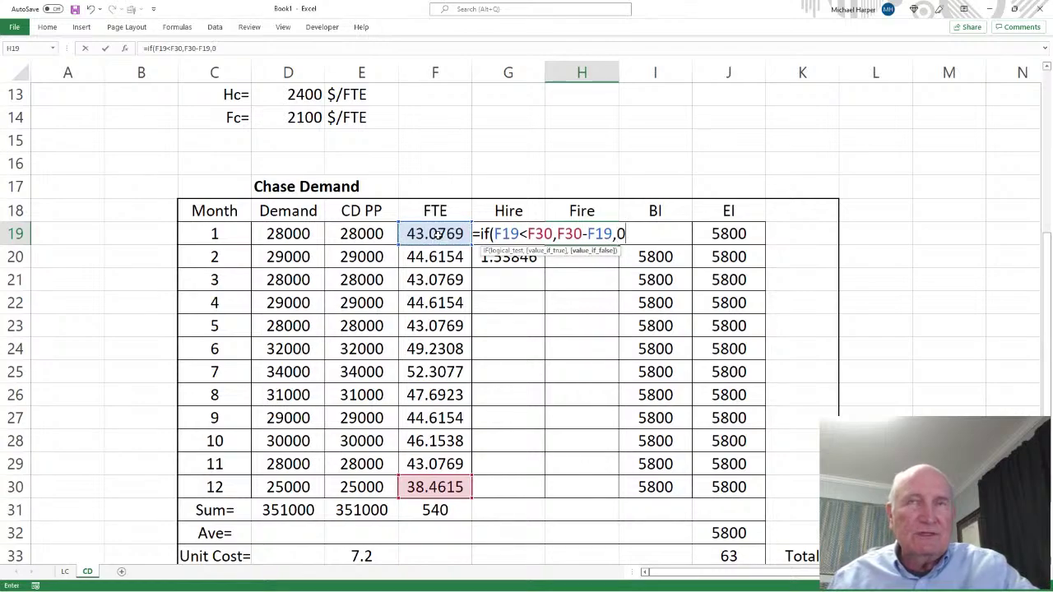
type(")")
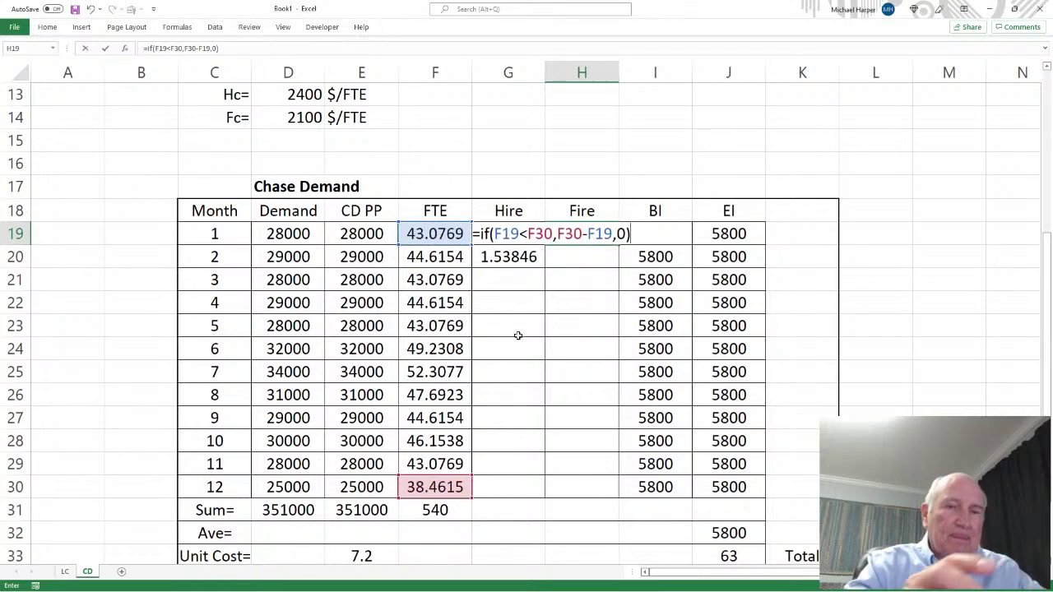
key("Return")
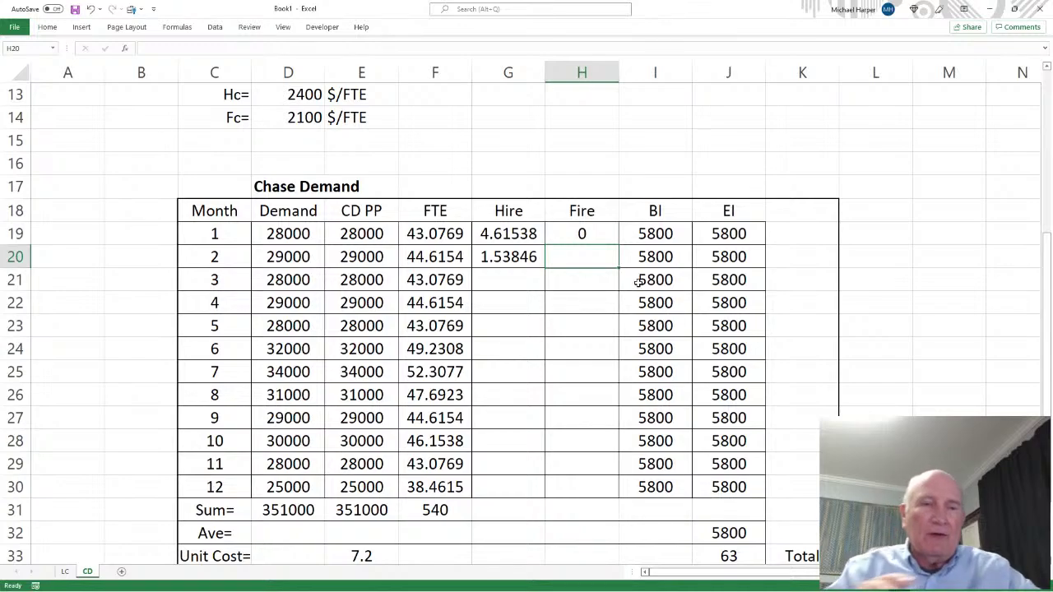
Enter the month 2 Fire formula =IF(F20<F19,F19-F20,0) in H20, comparing its FTE with month 1.
type("=if(")
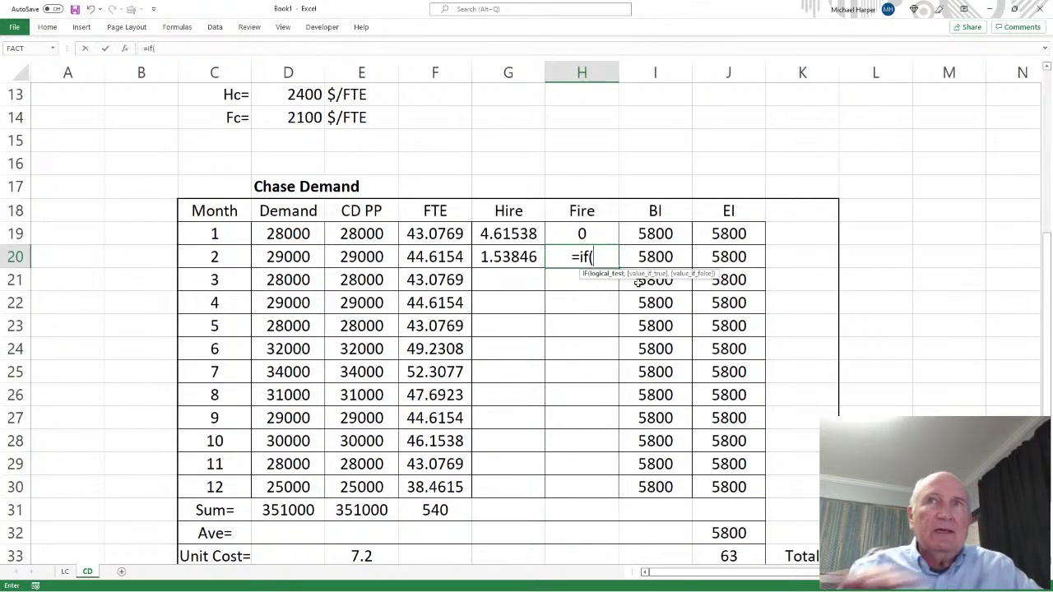
left_click(435, 258)
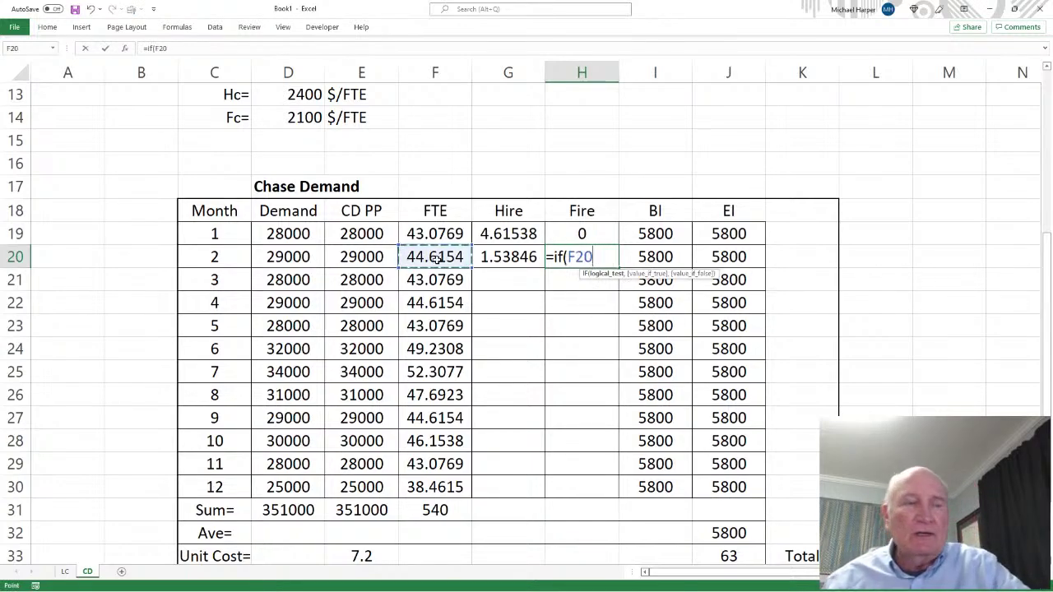
type("<")
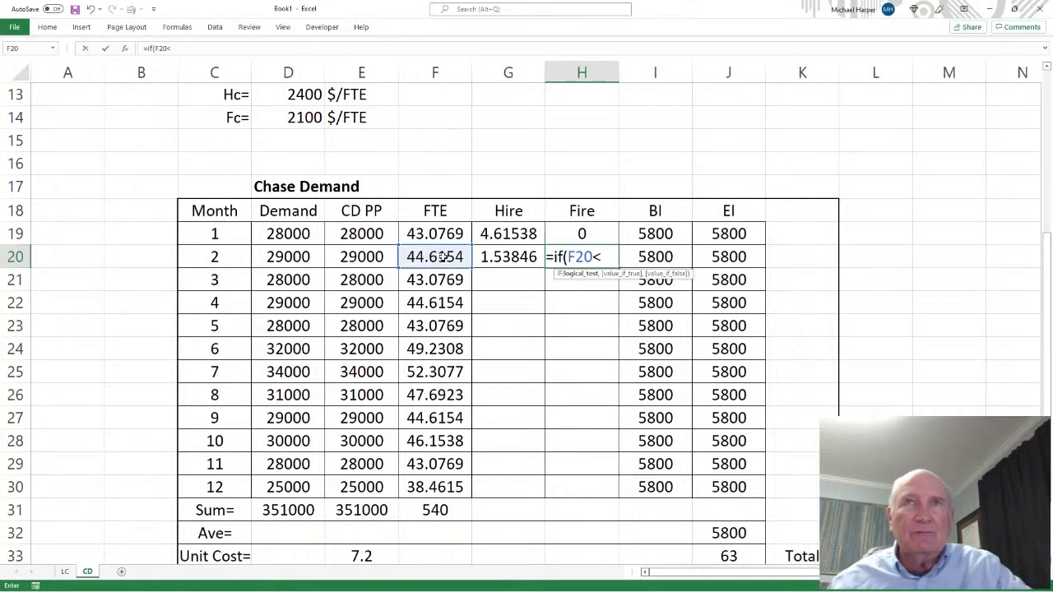
left_click(437, 234)
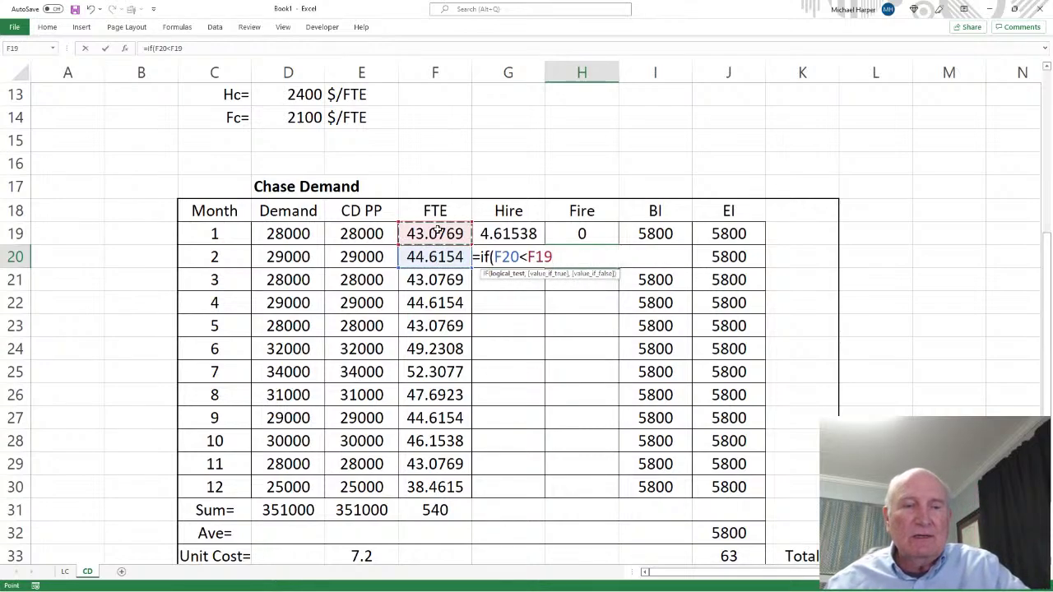
type(",")
left_click(437, 234)
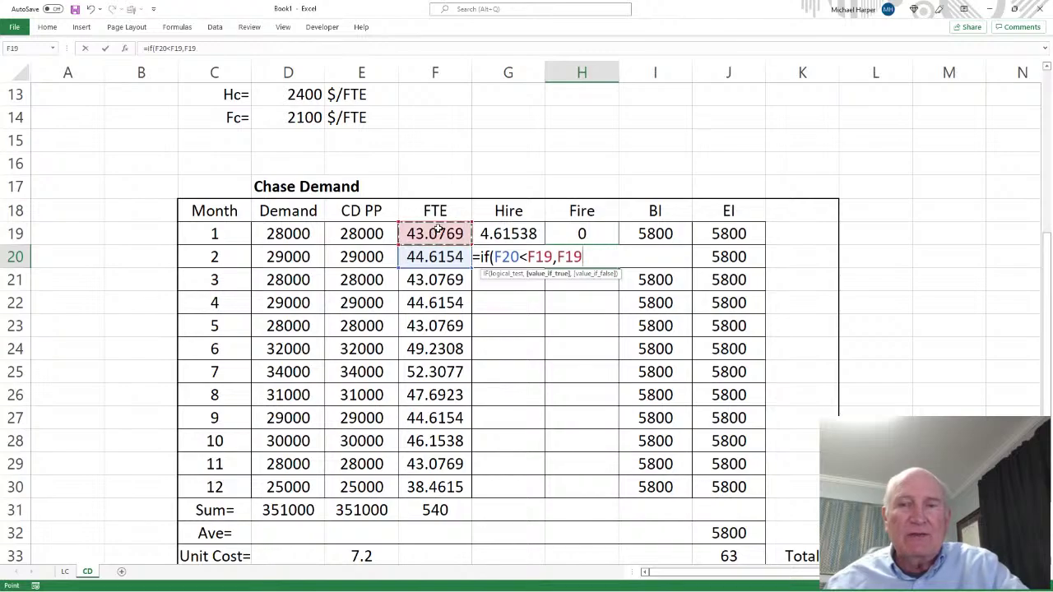
type("-")
left_click(434, 256)
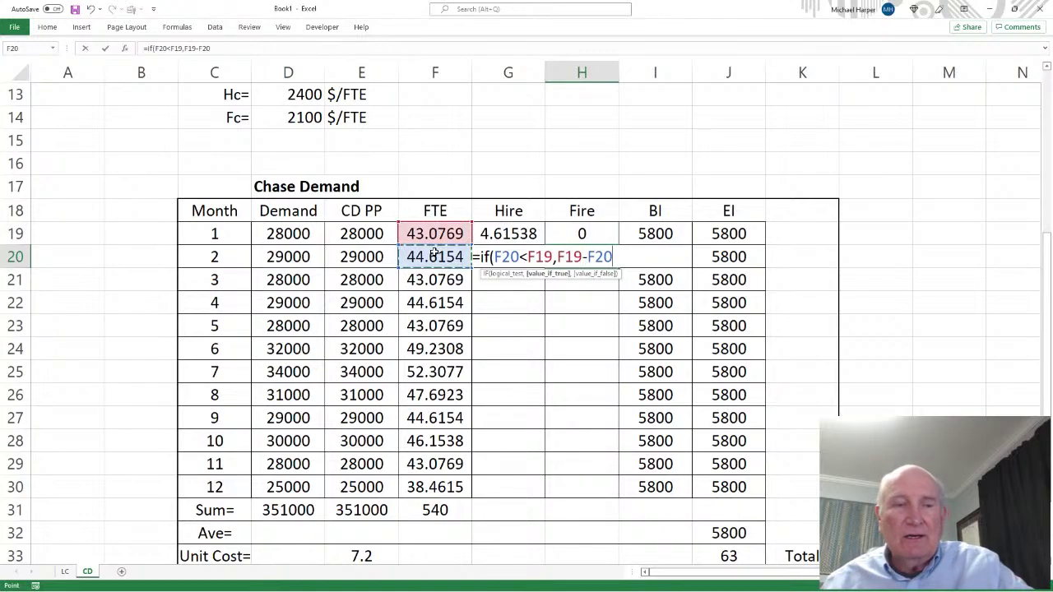
type(",0")
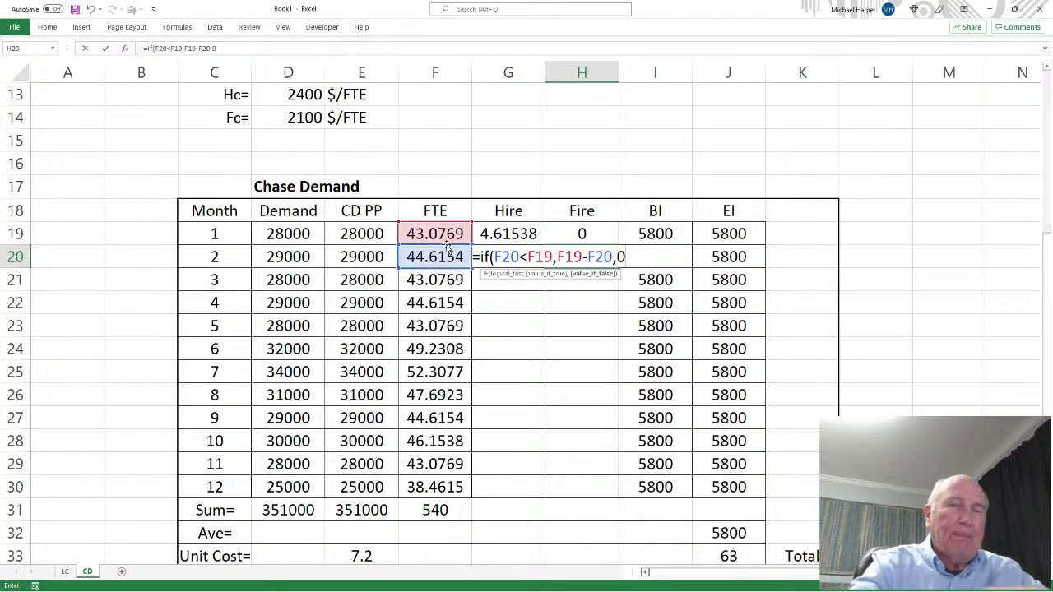
type(")")
key("Return")
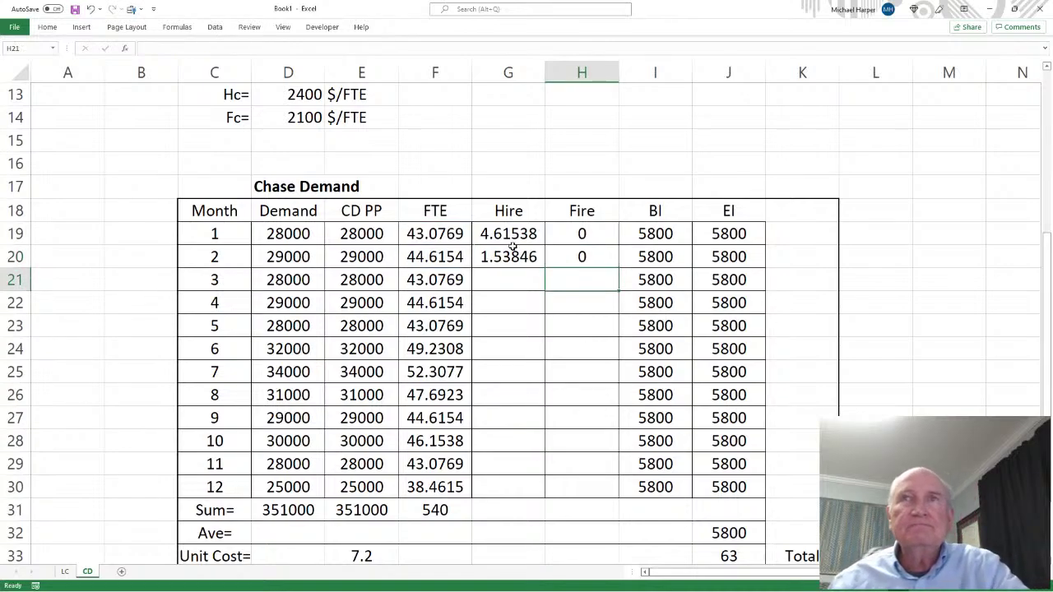
Fill the month 2 Hire and Fire formulas down to month 12 and copy the FTE sum formula across to G31:H31.
left_click_drag(515, 252, 614, 492)
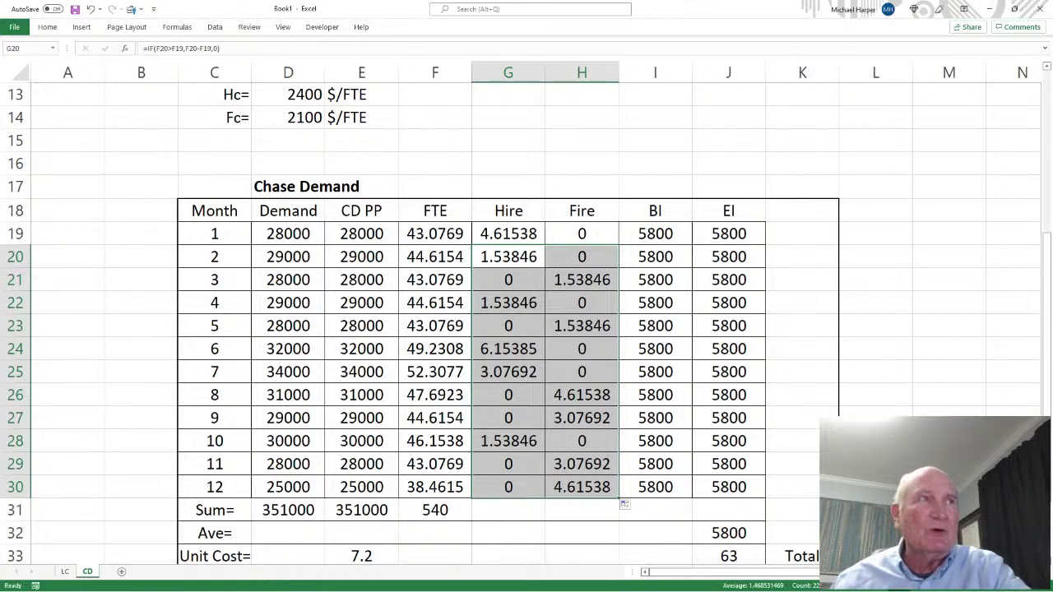
scroll(936, 348, "down", 1)
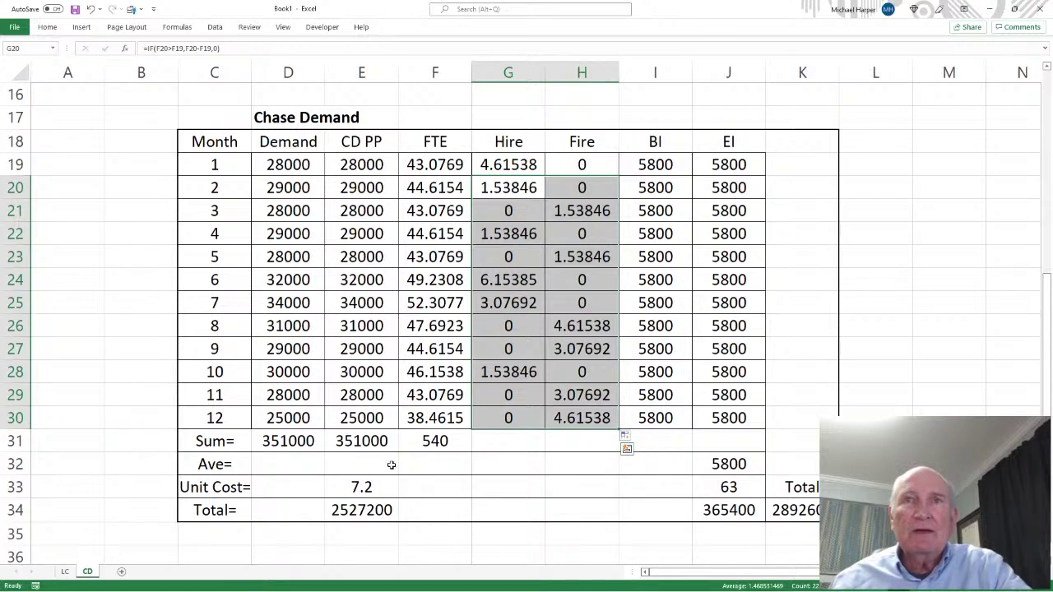
left_click(436, 441)
left_click_drag(471, 451, 595, 459)
left_click(510, 443)
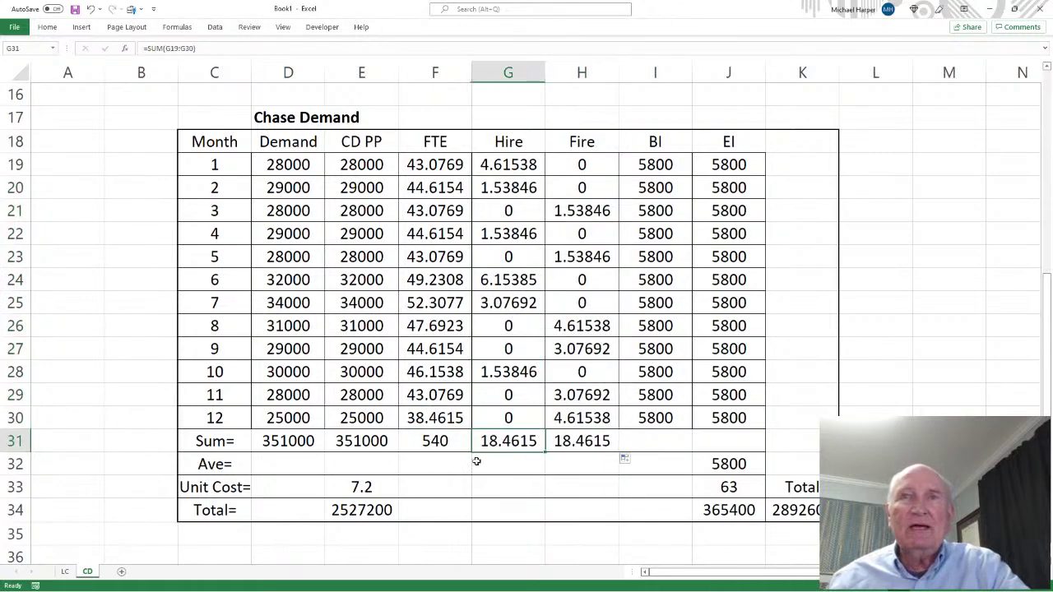
Clear the CD PP unit cost and total, and link the unit cost in E33 to the per-item RTc in D8.
left_click_drag(362, 487, 359, 504)
key("Delete")
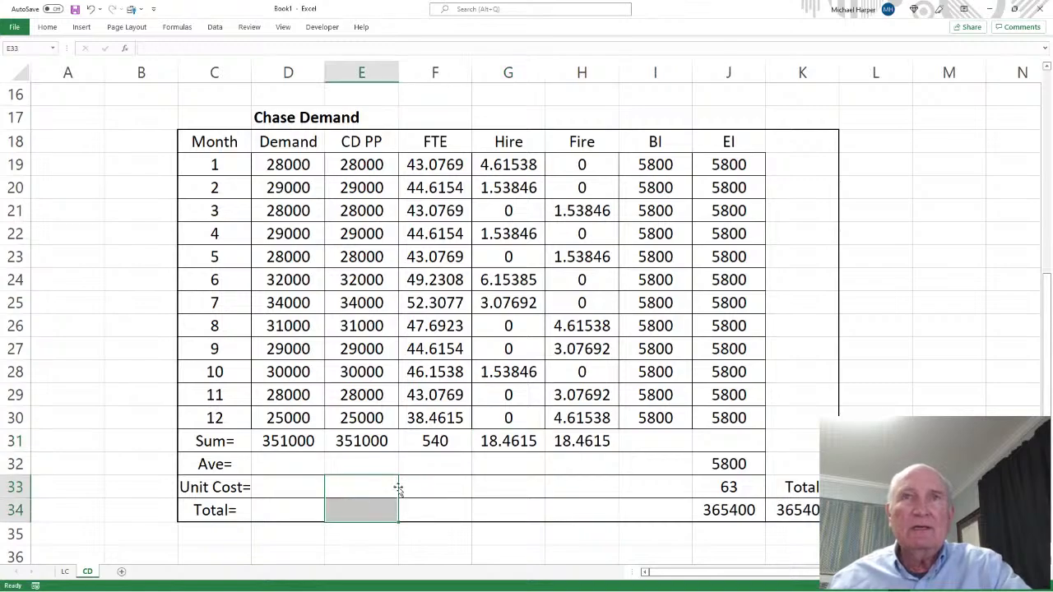
scroll(547, 245, "up", 1)
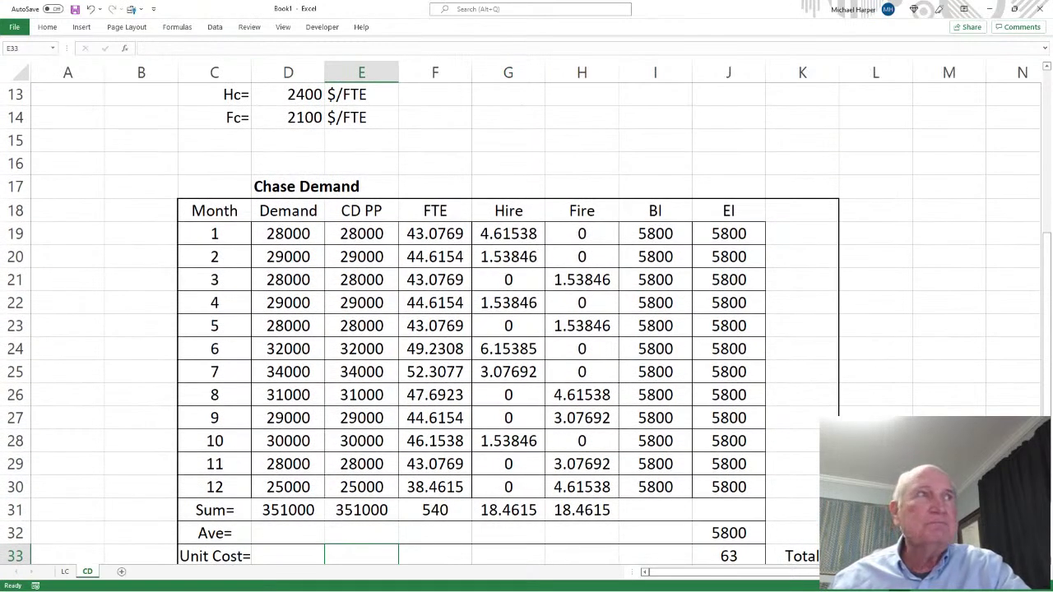
scroll(287, 498, "down", 1)
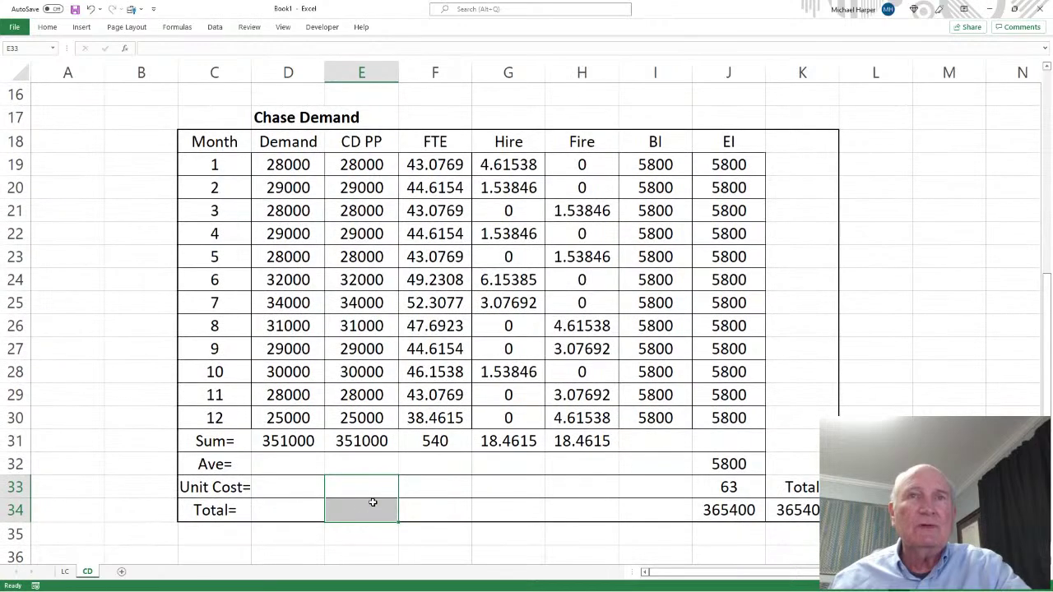
type("=")
scroll(403, 321, "up", 3)
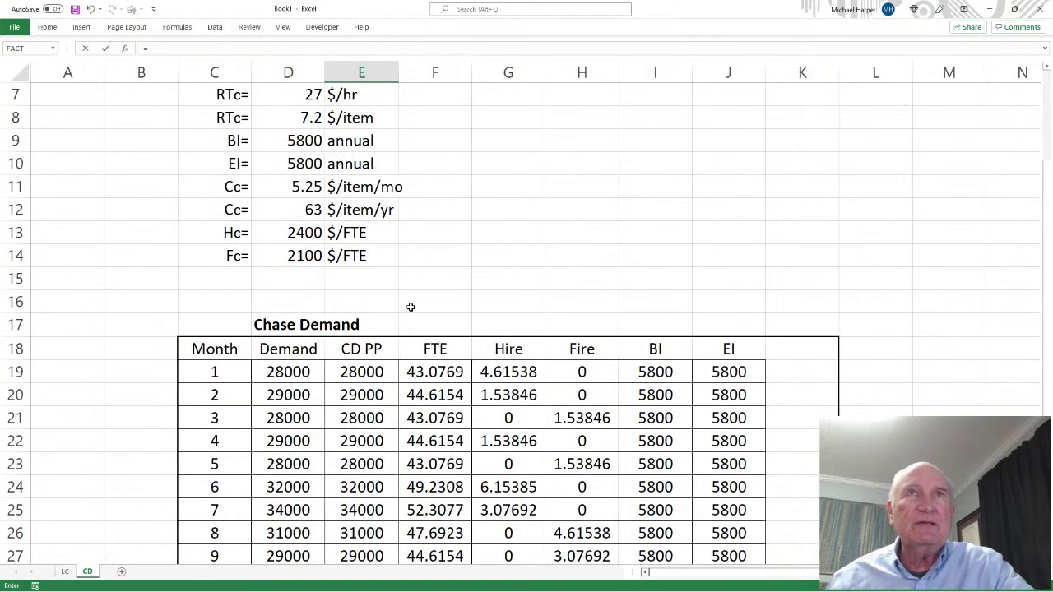
left_click(304, 118)
key("Return")
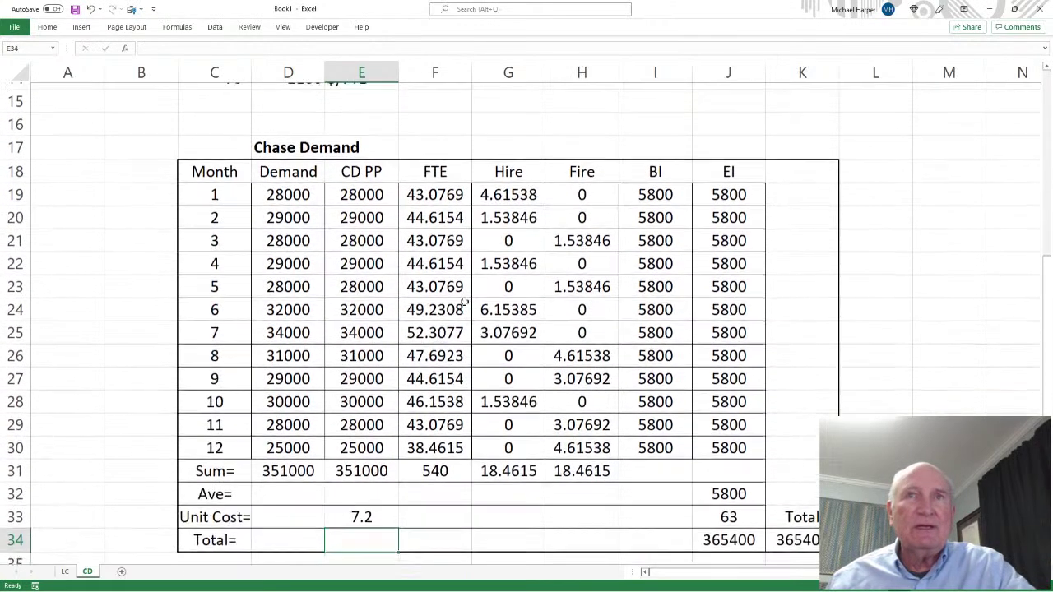
Link the Hire unit cost in G33 to the hiring cost Hc in D13.
left_click(510, 511)
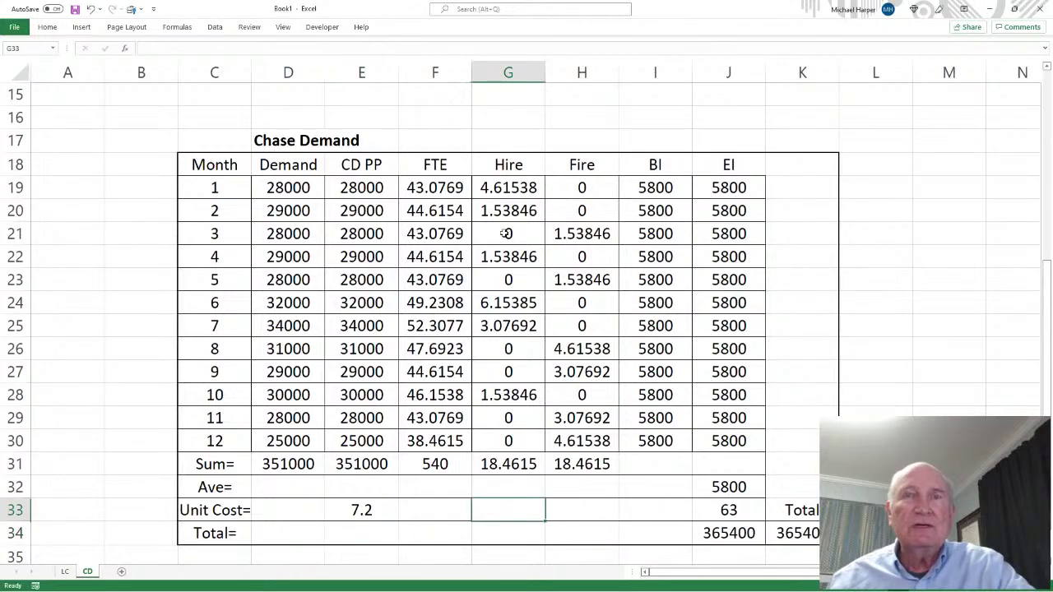
type("=")
scroll(453, 181, "up", 2)
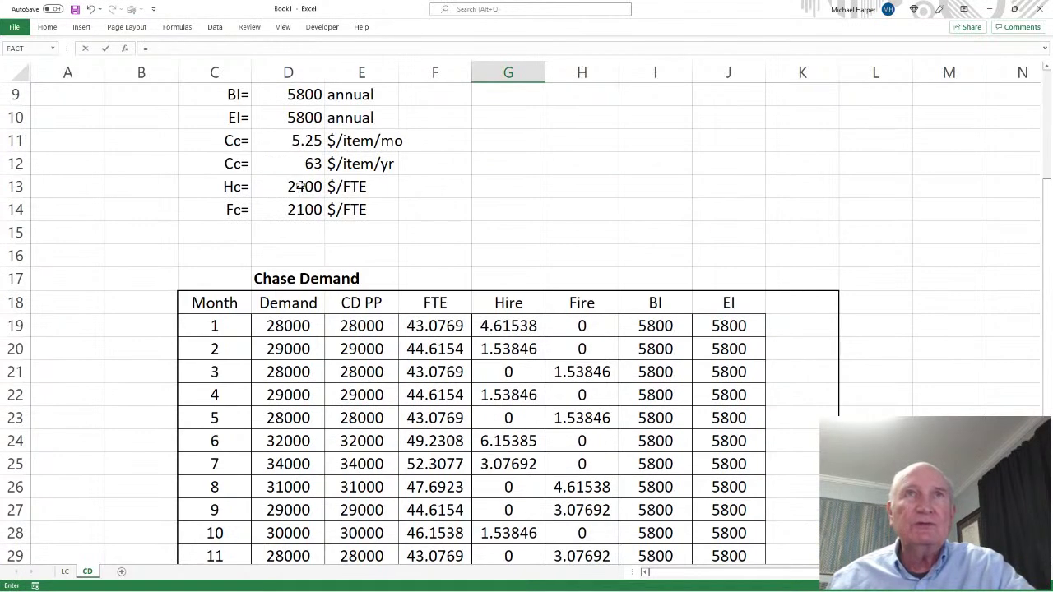
left_click(300, 187)
key("Return")
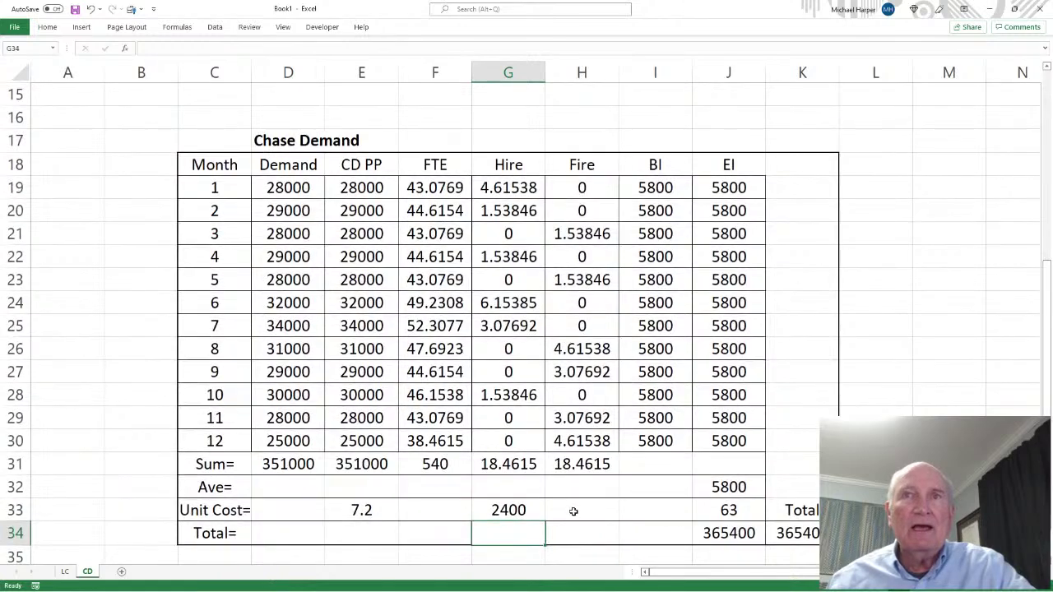
Link the Fire unit cost in H33 to the firing cost Fc in D14.
left_click(573, 511)
type("=")
scroll(366, 246, "up", 2)
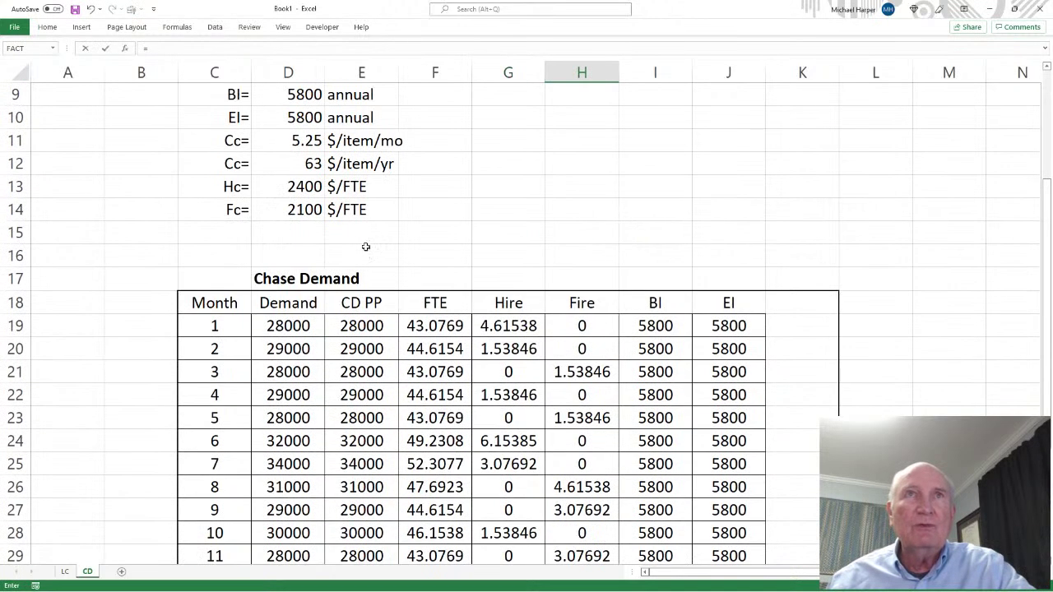
left_click(297, 209)
key("Return")
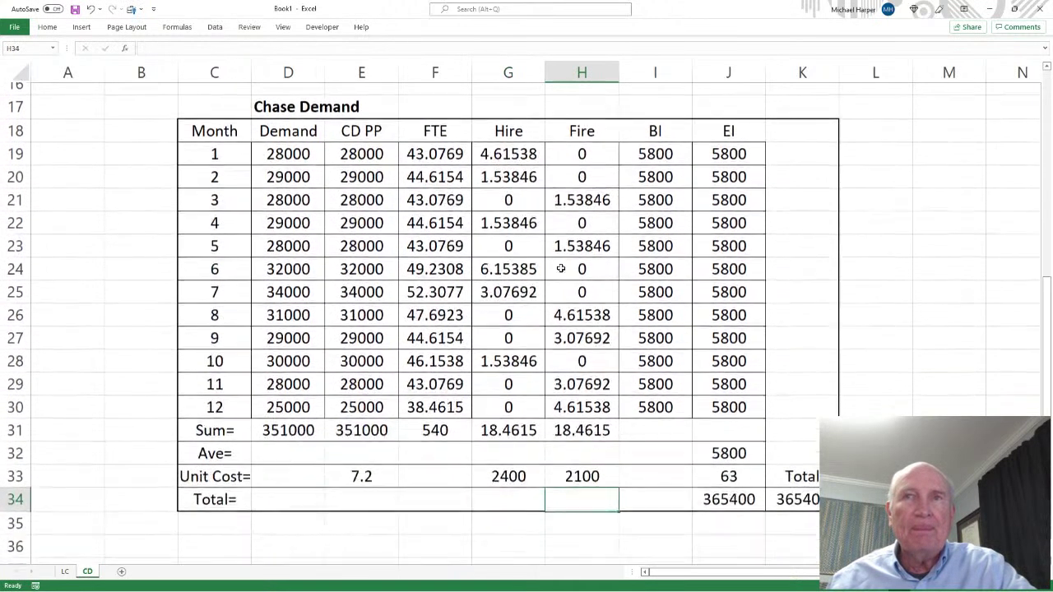
Enter the CD PP total cost formula =E33*E31 in E34 and fill it across to the Fire column in H34.
left_click(360, 388)
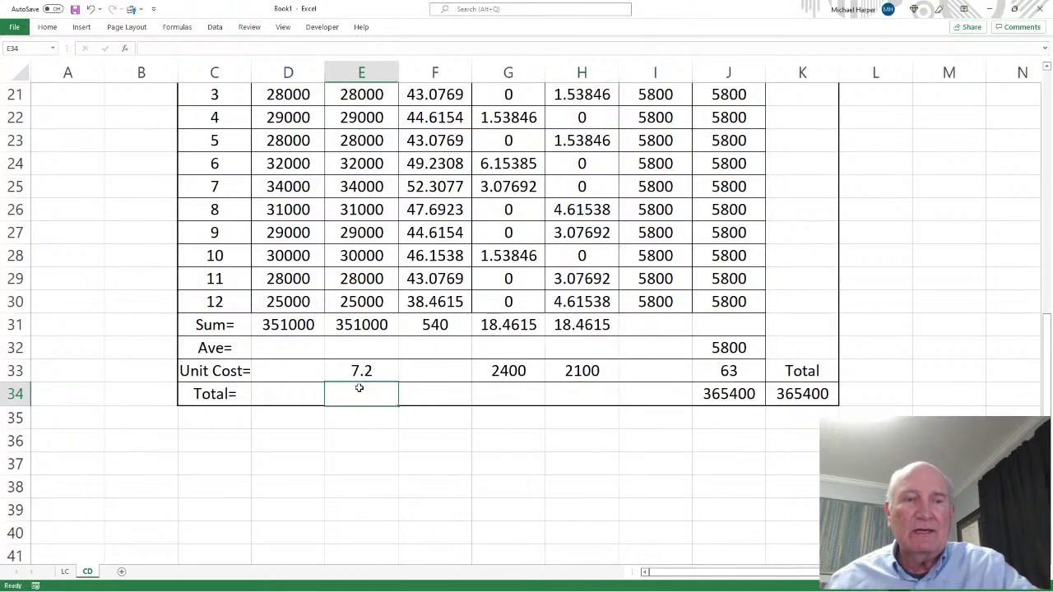
type("=")
left_click(359, 371)
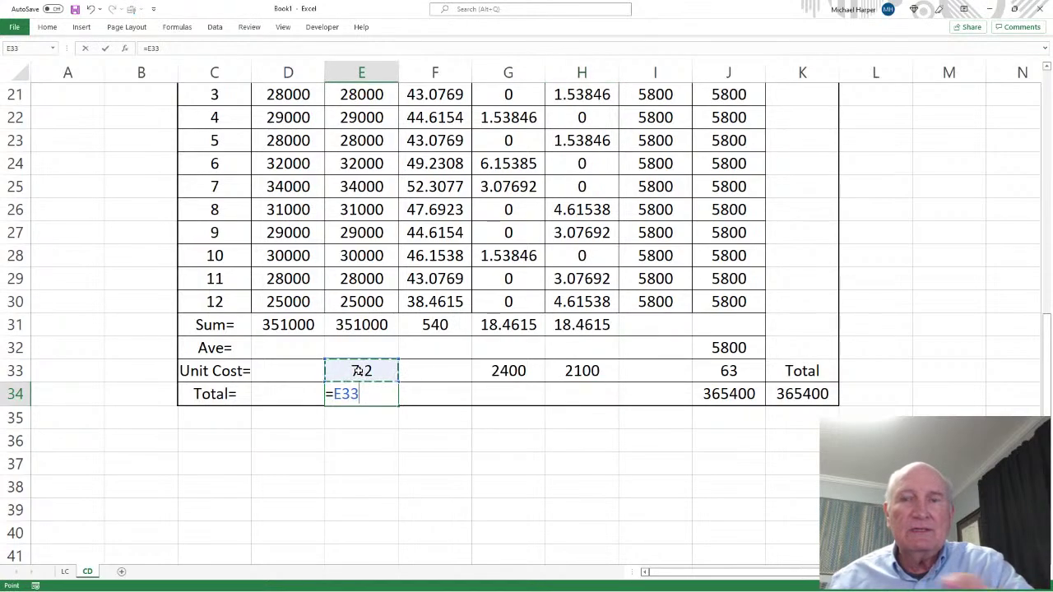
type("*")
left_click(355, 325)
key("Return")
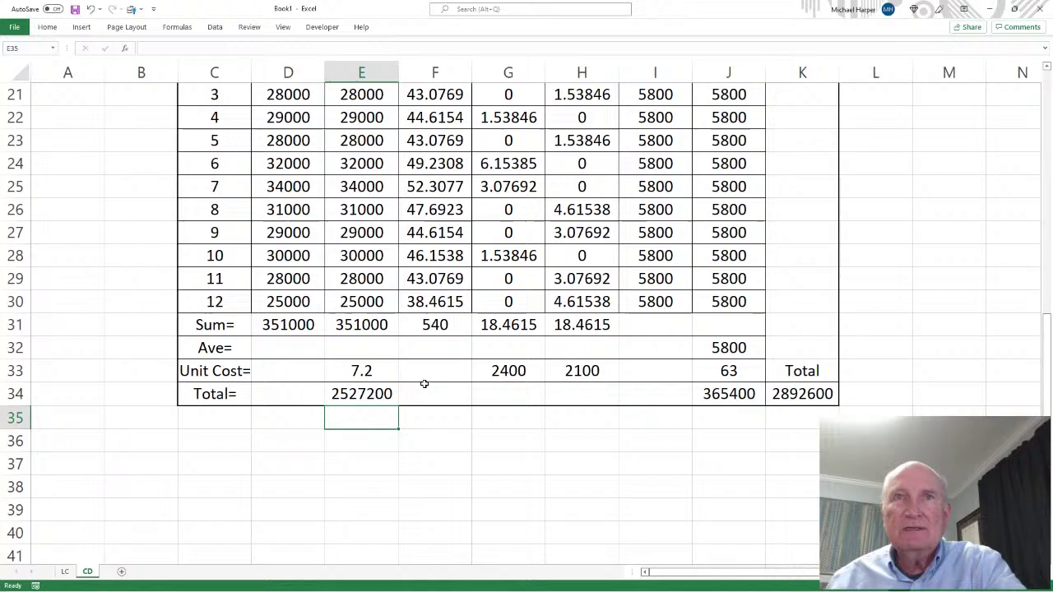
left_click(377, 397)
left_click_drag(398, 405, 616, 403)
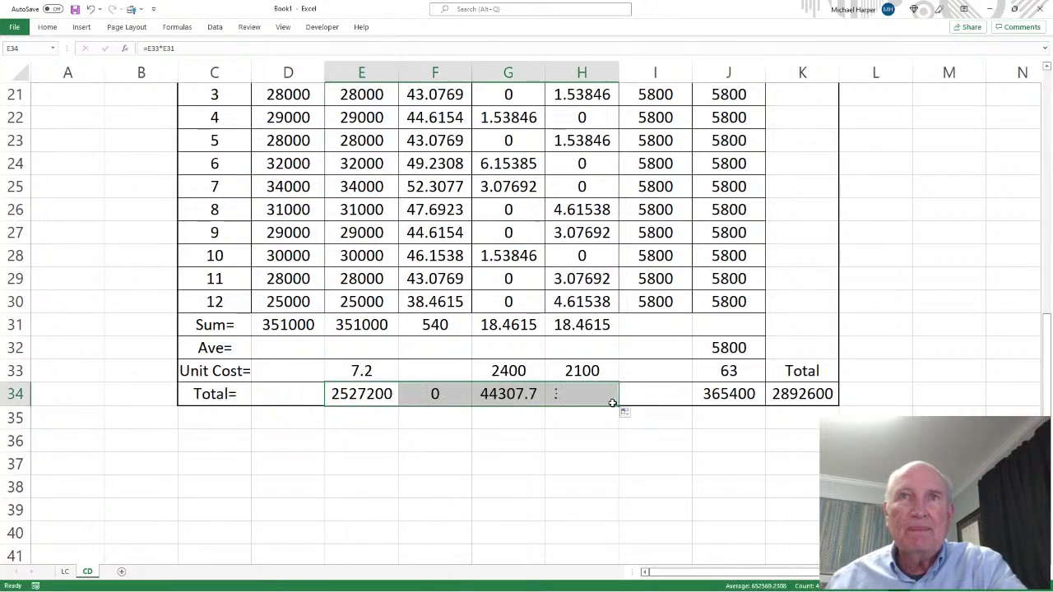
Clear the FTE column's summary cells F31:F34, from the Sum row to the Total row.
left_click_drag(432, 324, 434, 393)
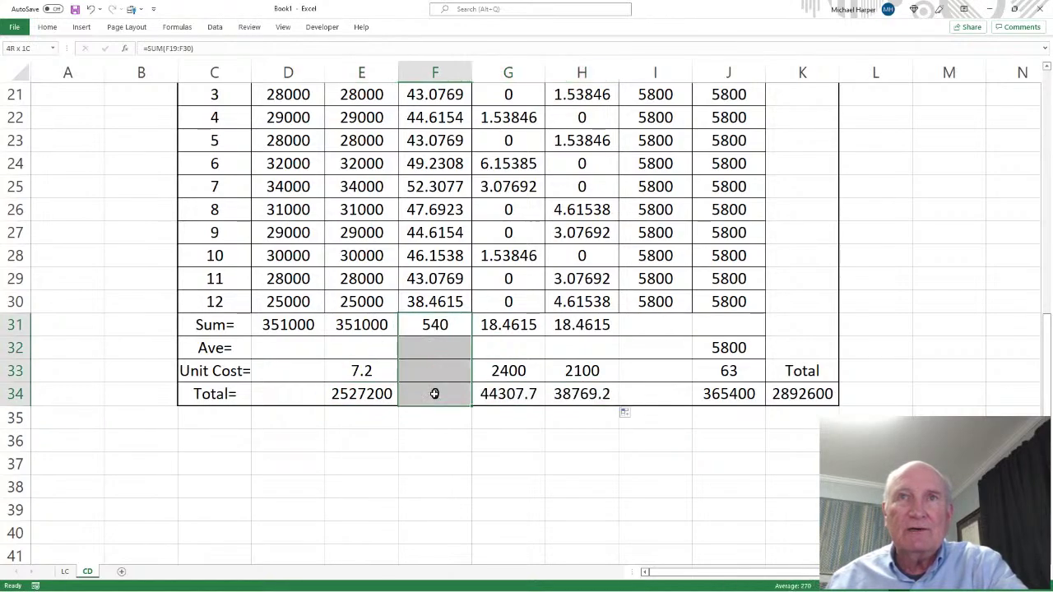
key("Delete")
left_click(602, 424)
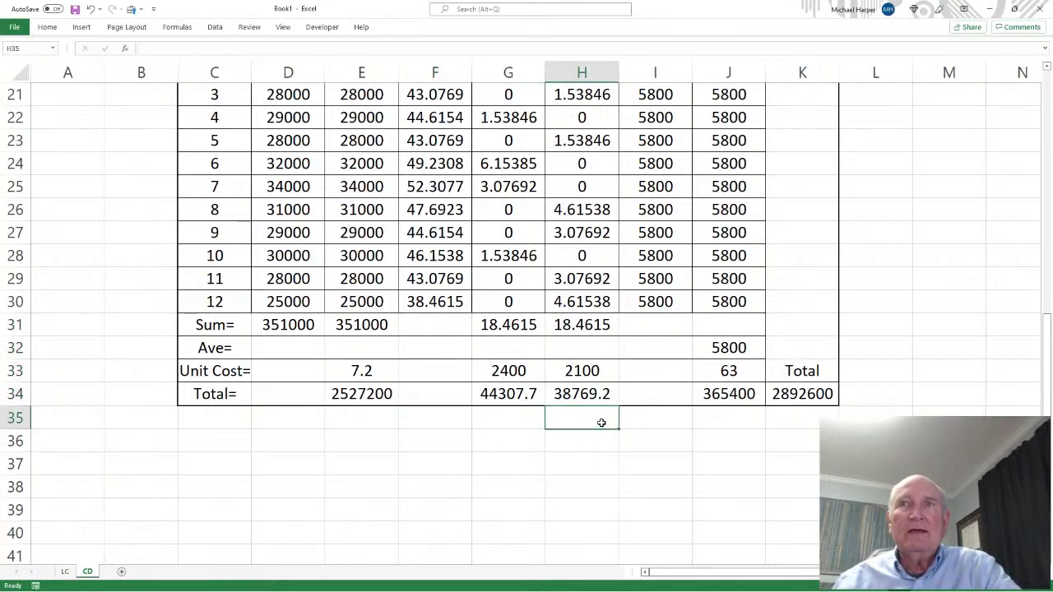
Replace the overall total in K34 with =J34+H34+G34+E34 so it includes the hire and fire costs.
left_click(809, 394)
type("=")
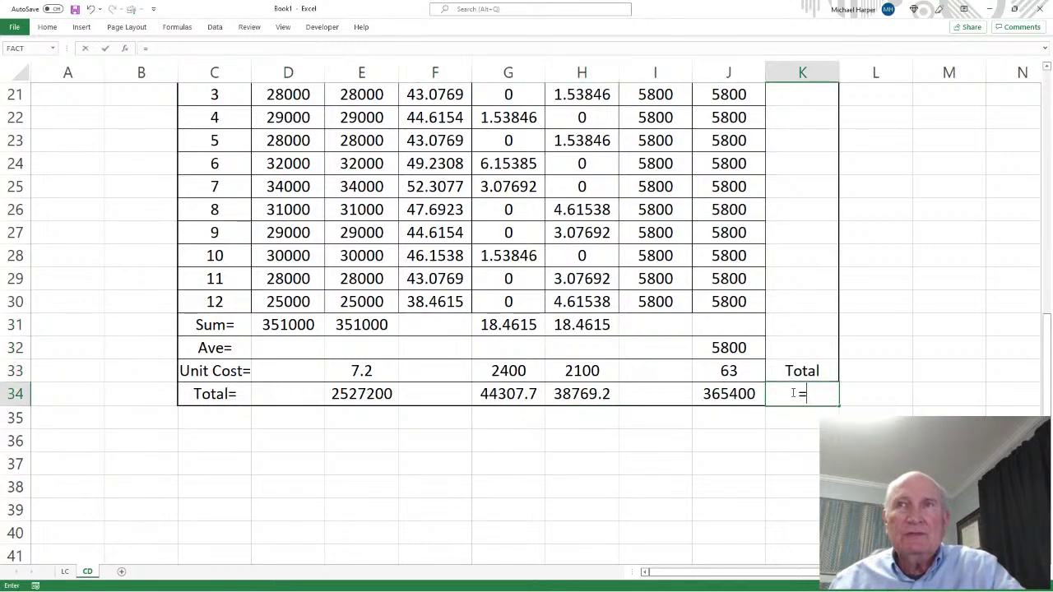
left_click(728, 394)
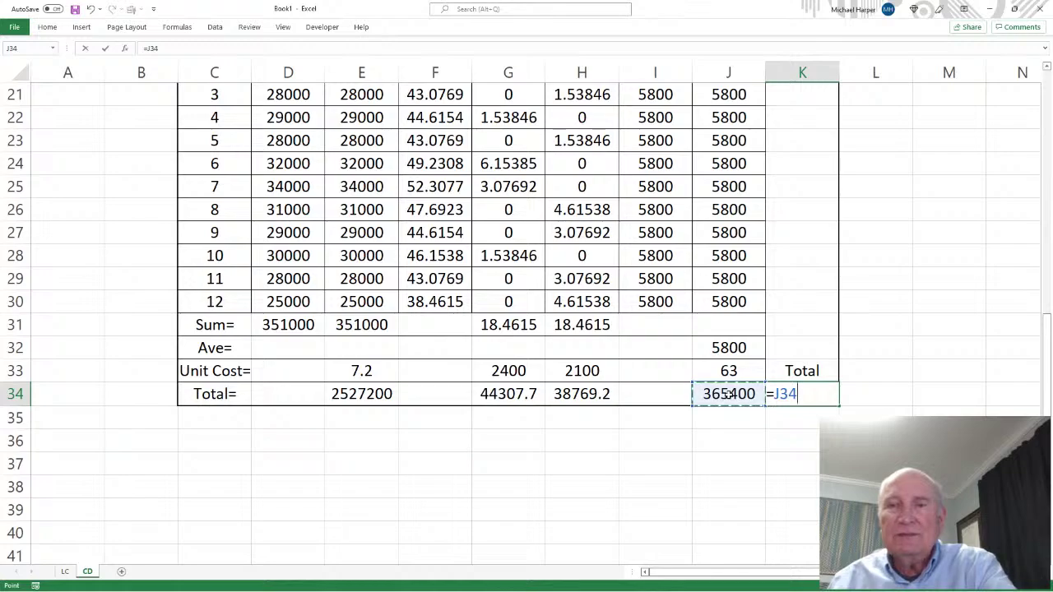
type("+")
left_click(560, 394)
type("+")
left_click(498, 394)
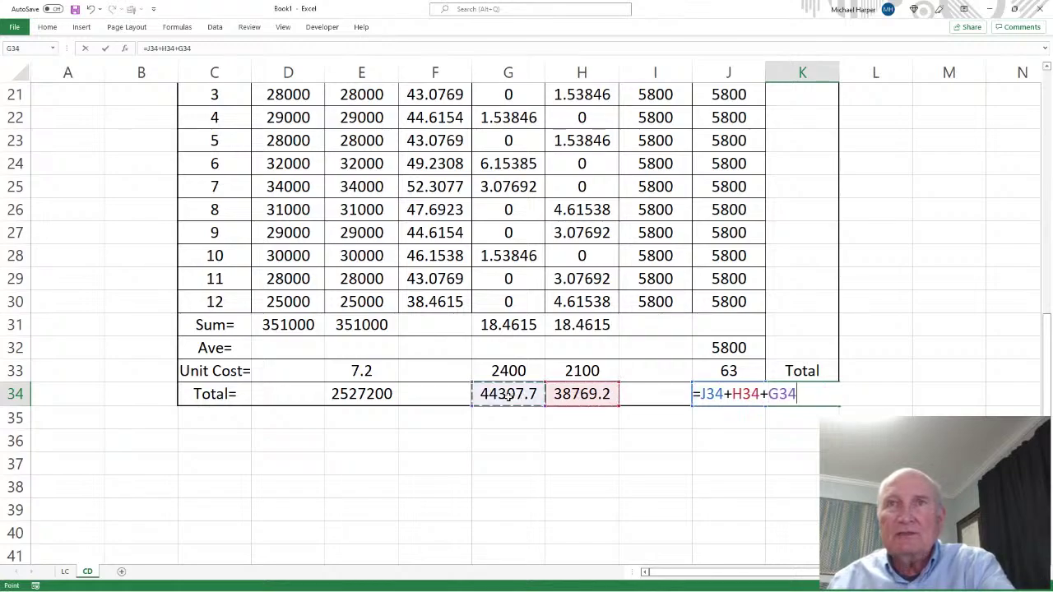
type("+")
left_click(378, 394)
key("Return")
Add the Fire and Hire total costs with =H34+G34 in H35, below the table.
left_click(580, 418)
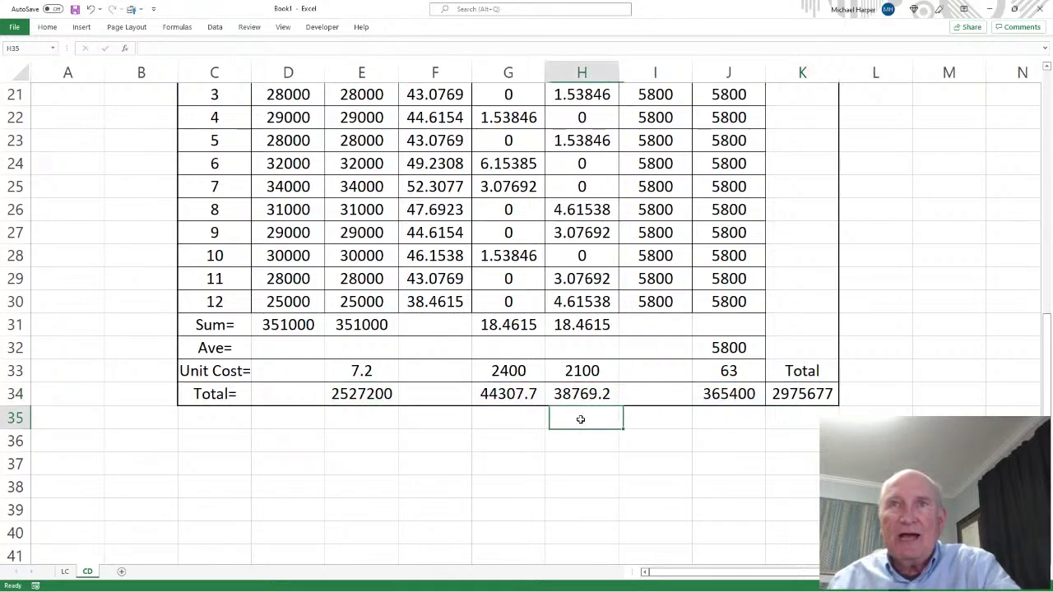
type("=")
left_click(570, 397)
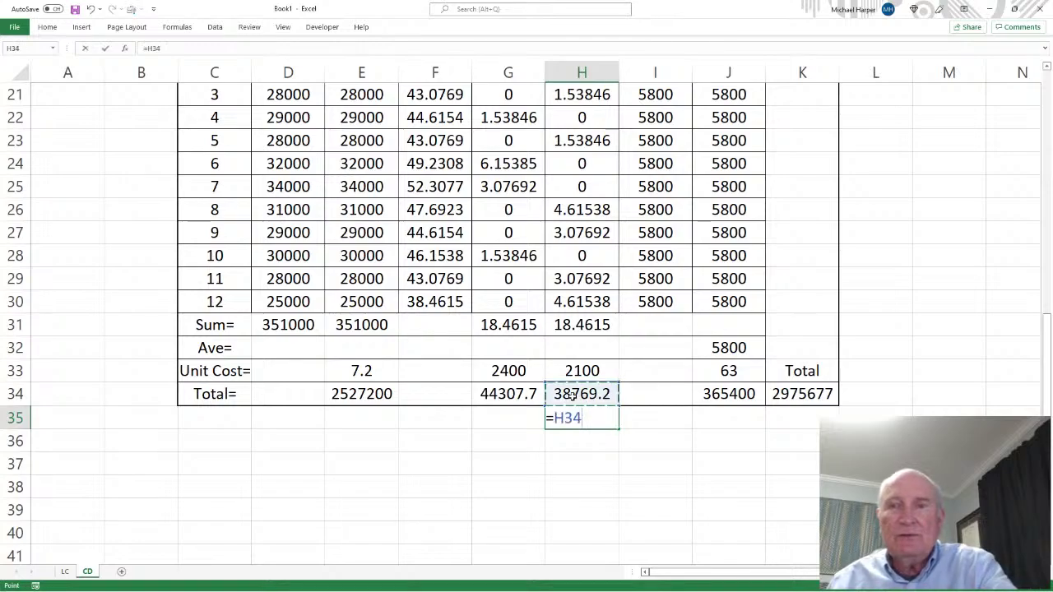
type("+")
left_click(518, 394)
key("Return")
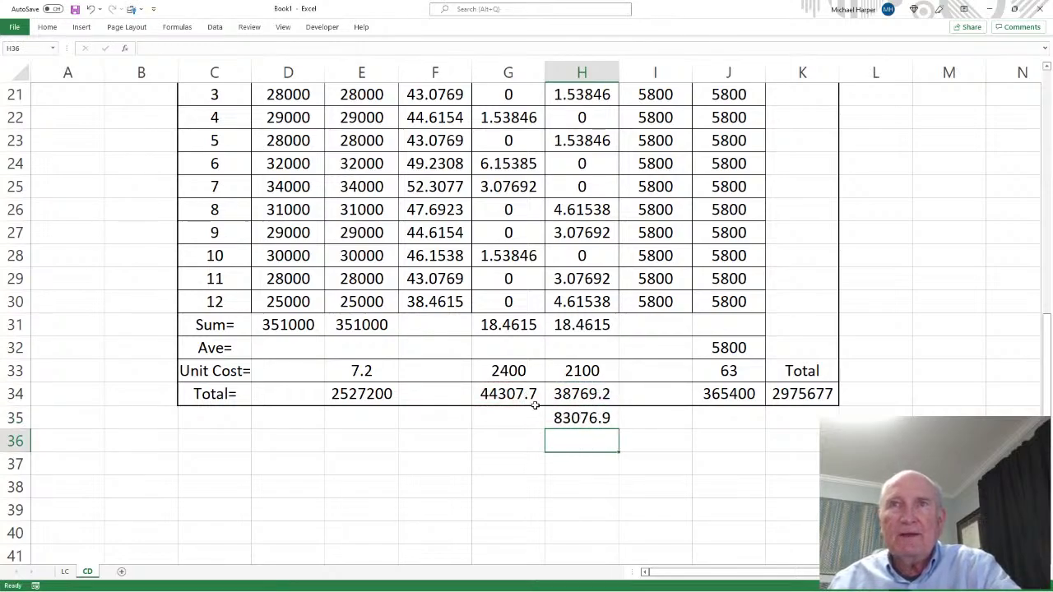
Format the hire and fire cost cells G34:H35 to show no decimal places.
left_click_drag(535, 401, 559, 417)
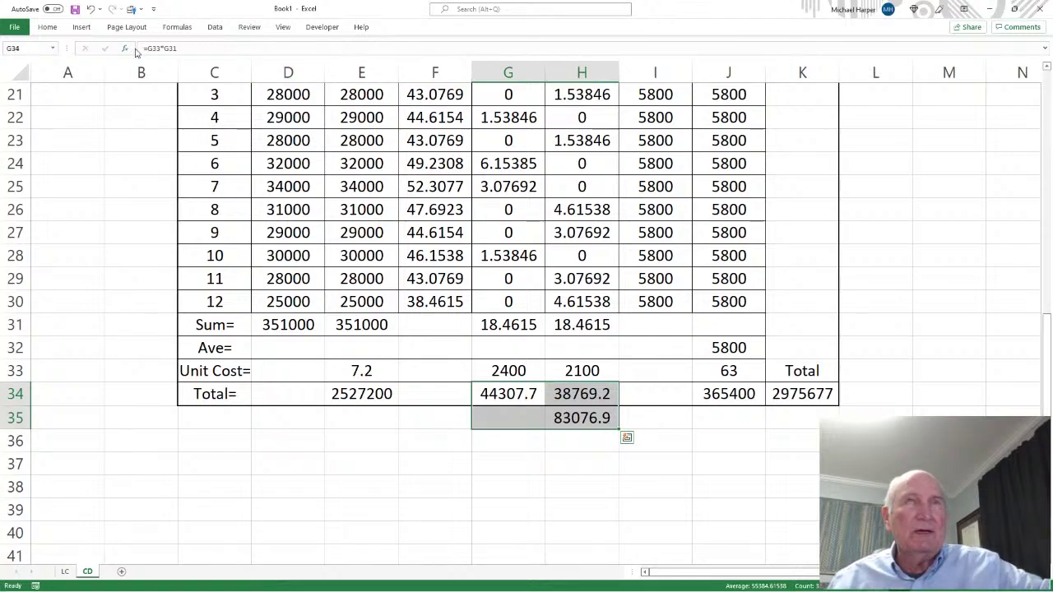
key("ctrl+F1")
left_click(446, 65)
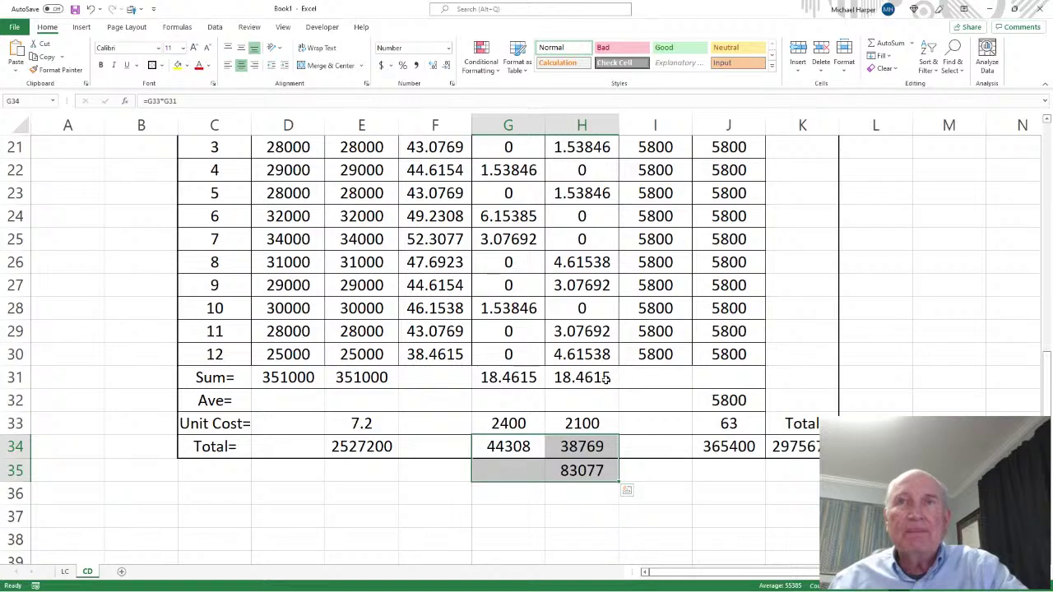
Format the FTE, Hire and Fire values in F19:H31 to show three decimal places.
left_click_drag(594, 378, 465, 162)
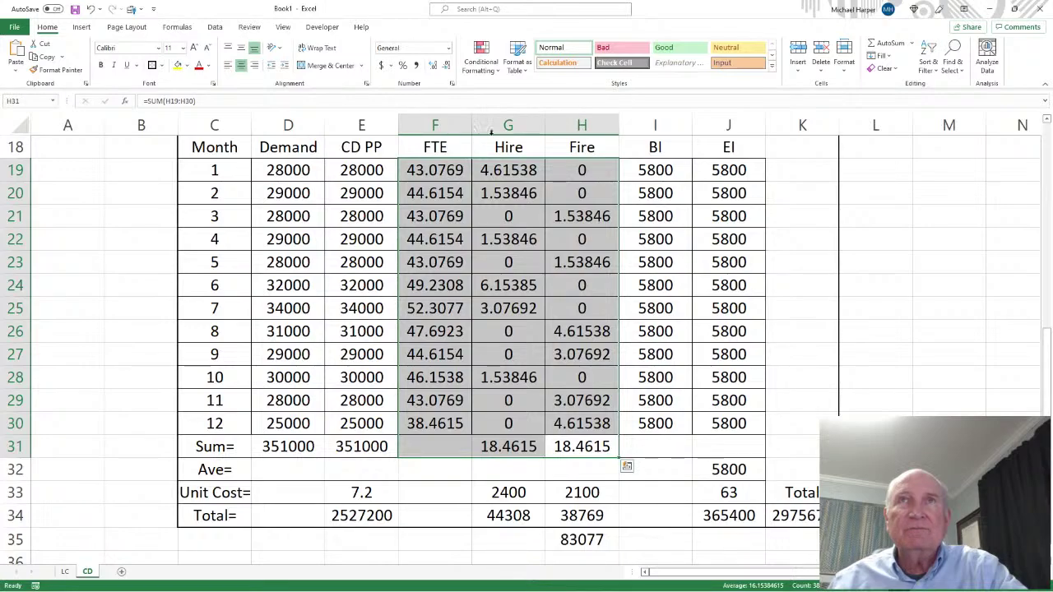
left_click(448, 66)
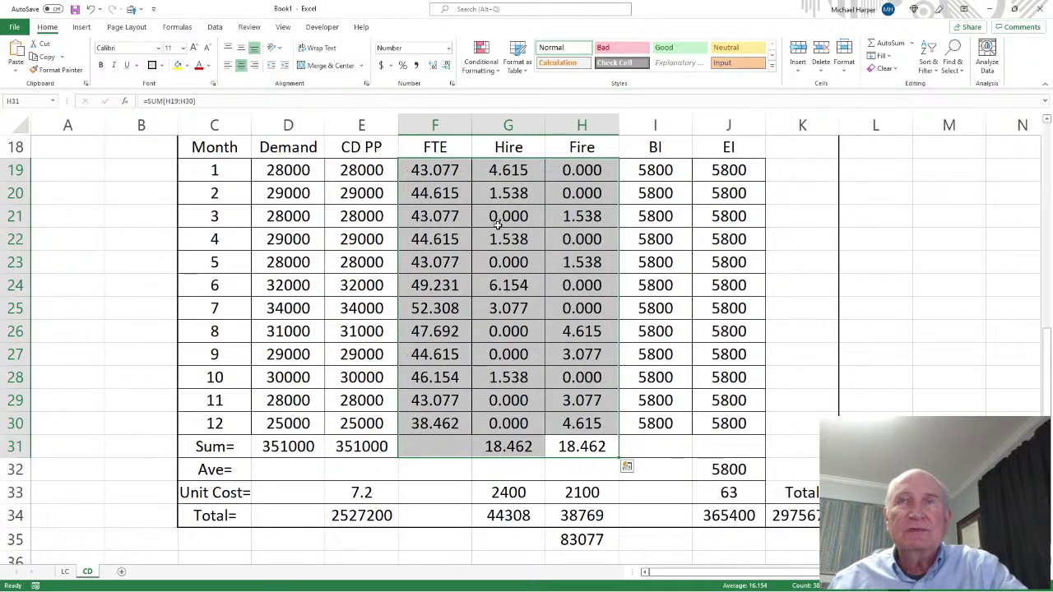
left_click(508, 262)
scroll(697, 383, "down", 3)
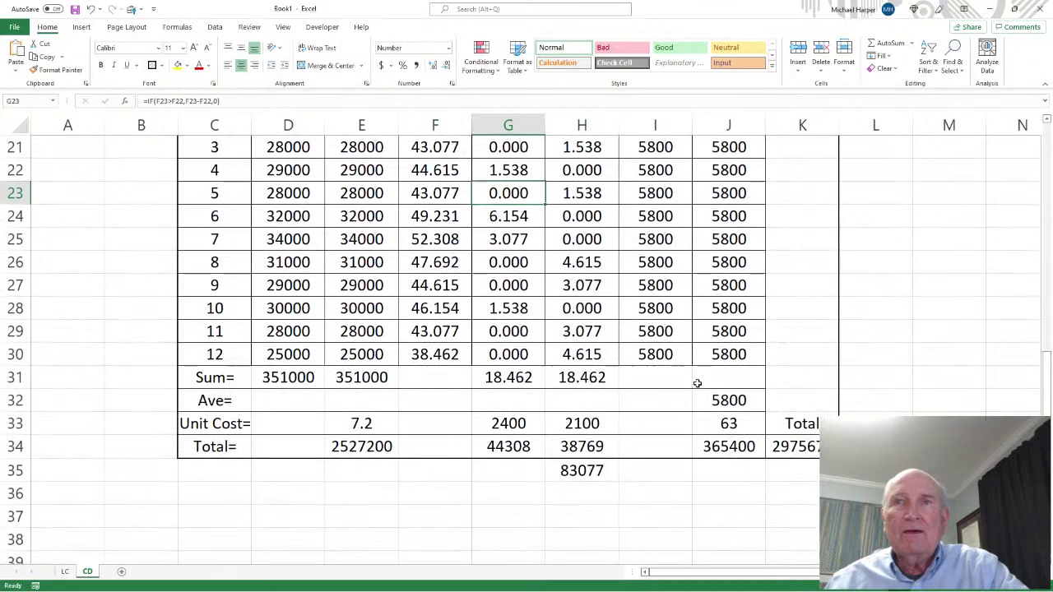
Place the workbook window below the Word homework's Chase Demand Plan statements and check the combined hire and fire cost in H35 against Statement 2.
double_click(769, 5)
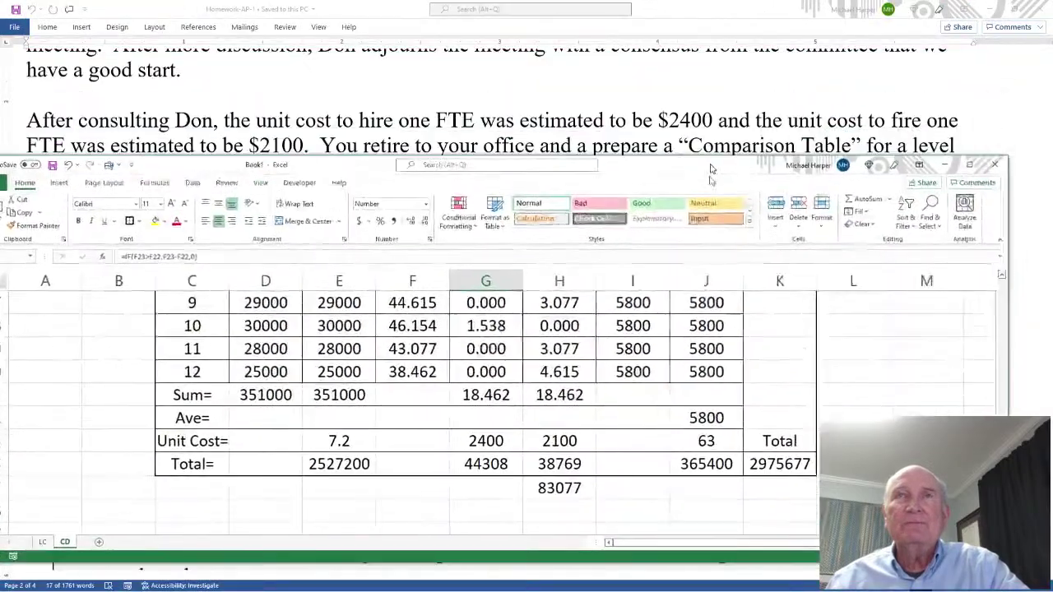
scroll(676, 144, "down", 1)
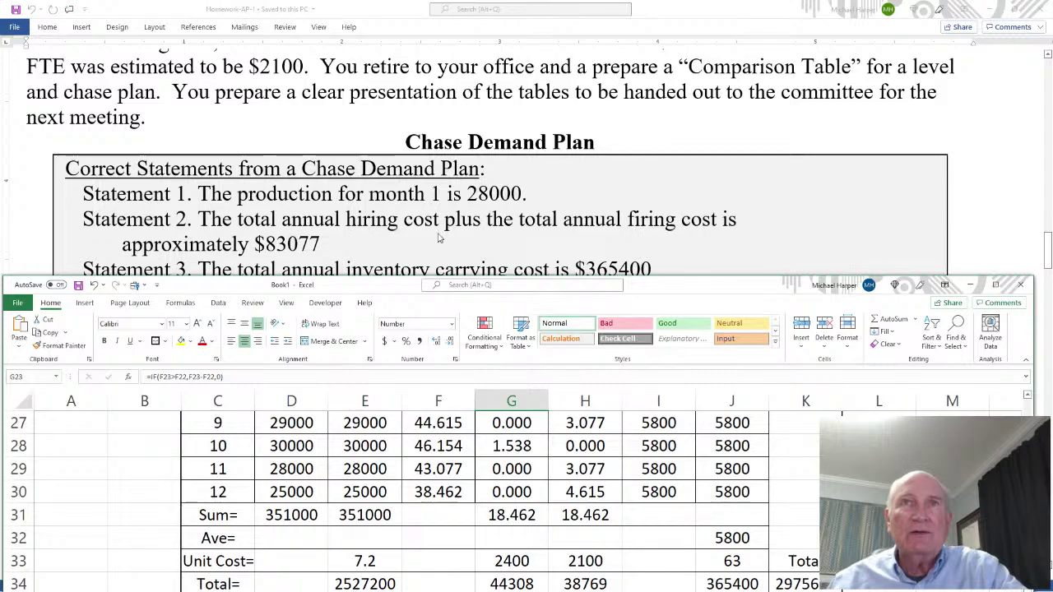
left_click_drag(653, 292, 650, 278)
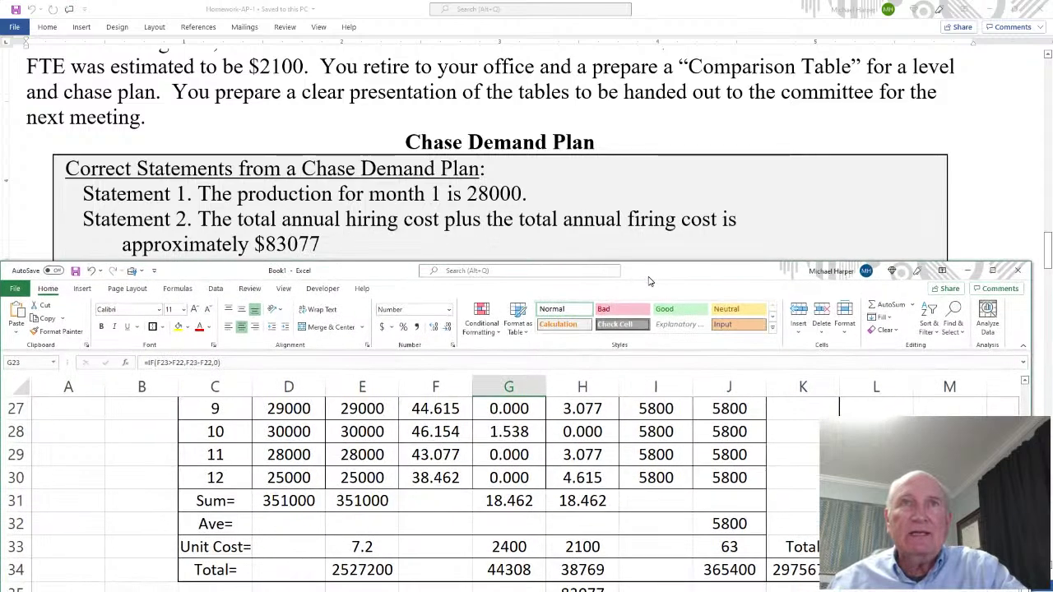
scroll(617, 422, "down", 1)
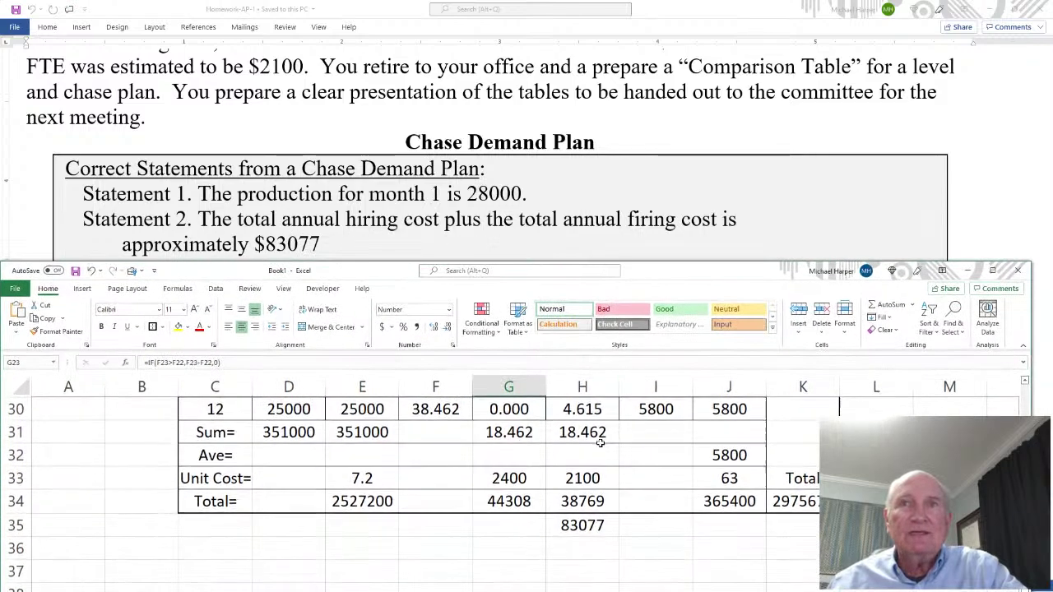
left_click(575, 524)
left_click_drag(667, 276, 673, 304)
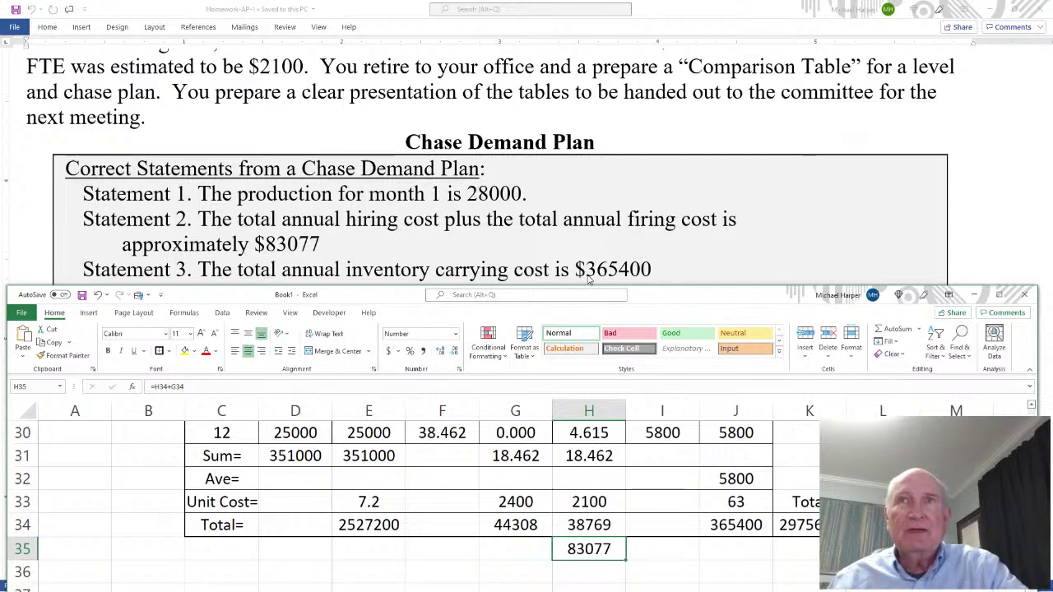
Check the inventory carrying cost in J34 against Statement 3 and the overall total in K34 against Statement 4.
left_click(743, 530)
mouse_move(719, 305)
left_mouse_down()
mouse_move(716, 375)
mouse_move(702, 298)
left_mouse_up()
scroll(622, 280, "down", 2)
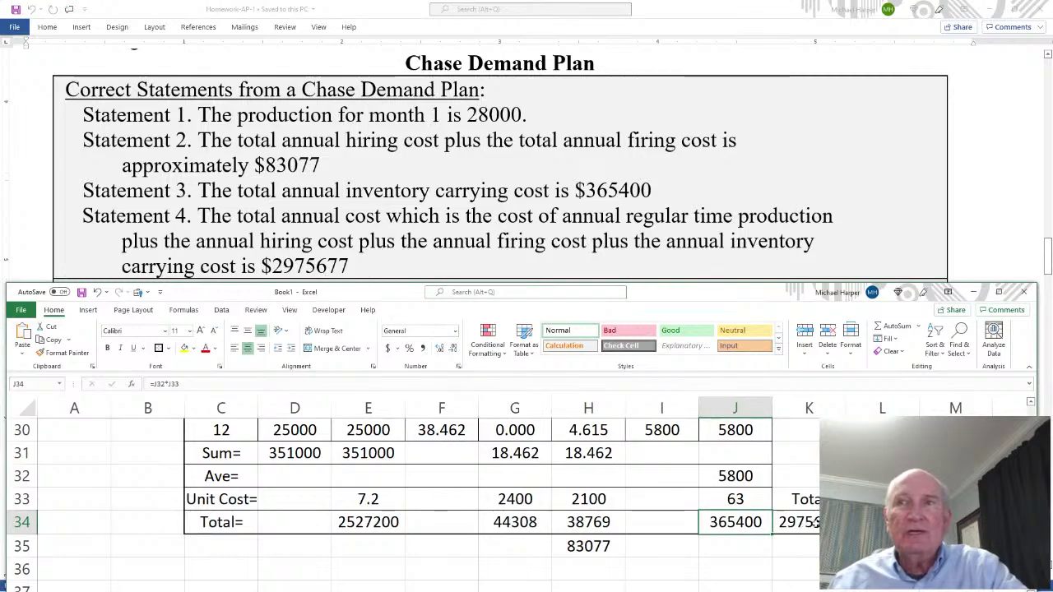
left_click(815, 523)
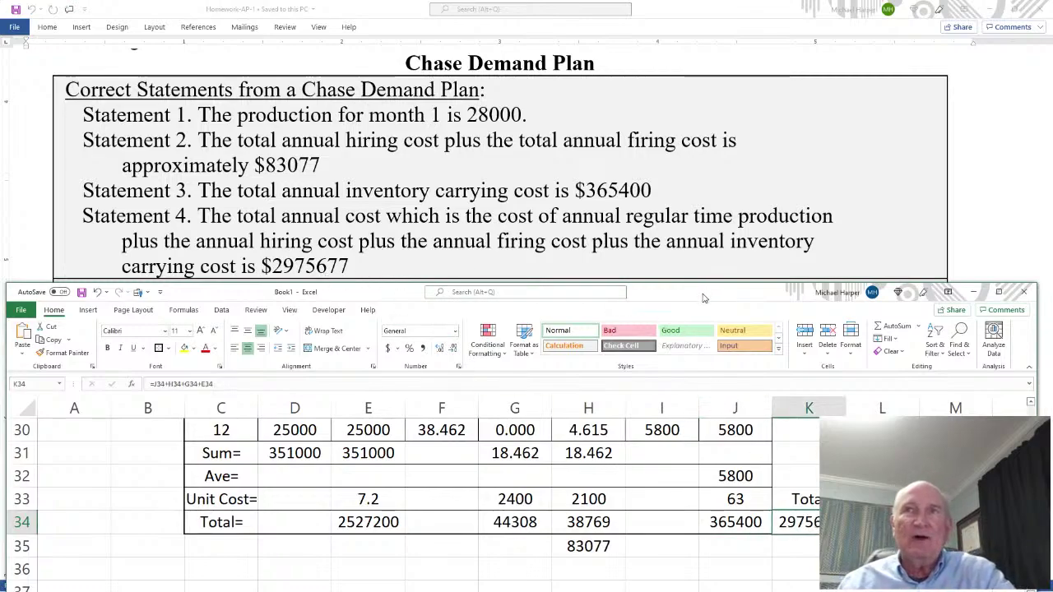
Review the chase demand table in the maximized workbook window and return to the homework document in Word.
left_click(998, 294)
scroll(616, 265, "up", 6)
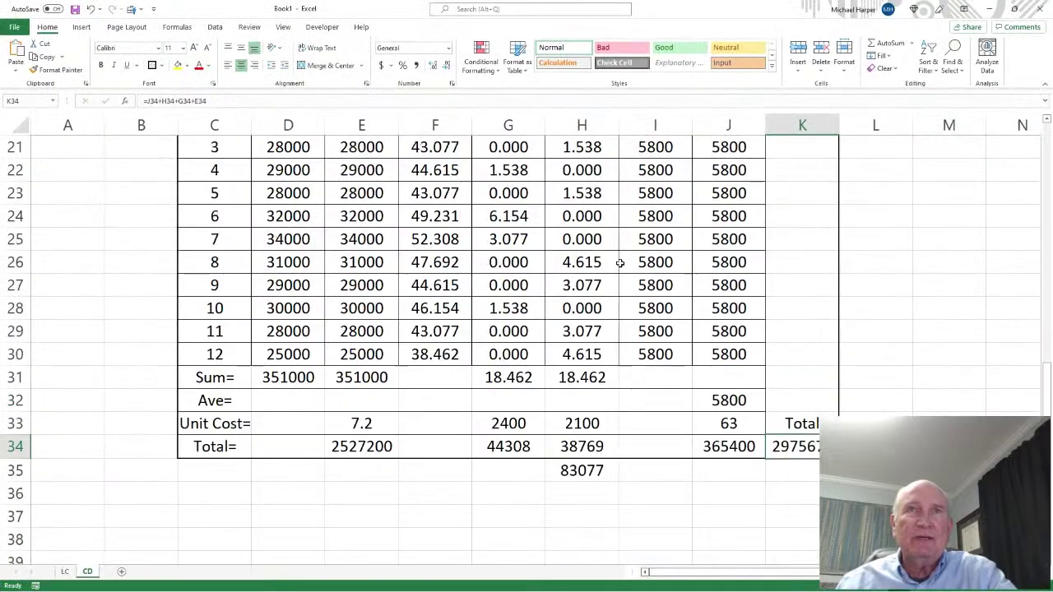
scroll(458, 251, "up", 3)
scroll(458, 251, "down", 3)
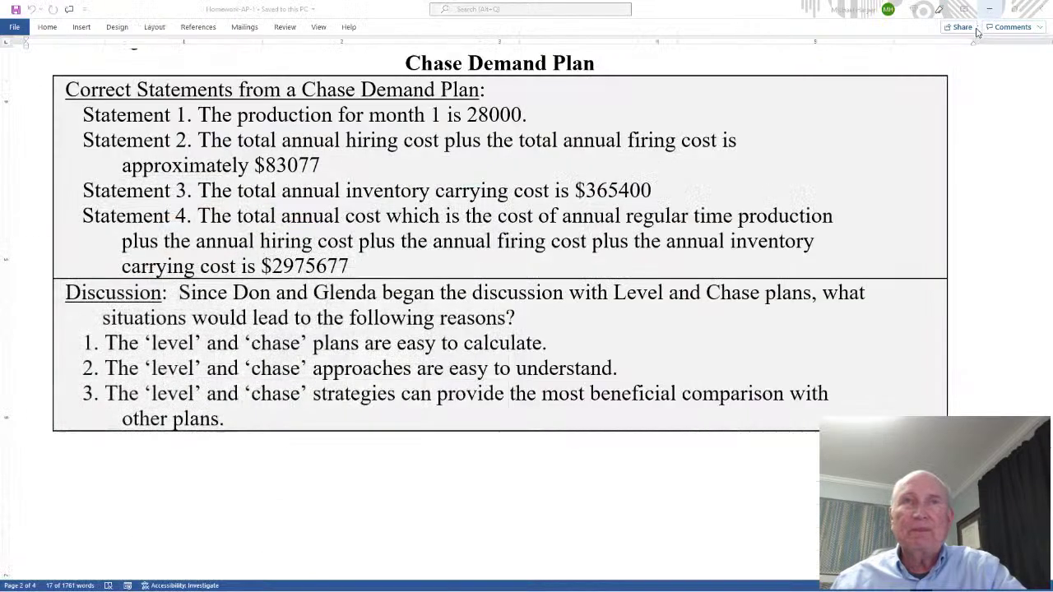
left_click(989, 8)
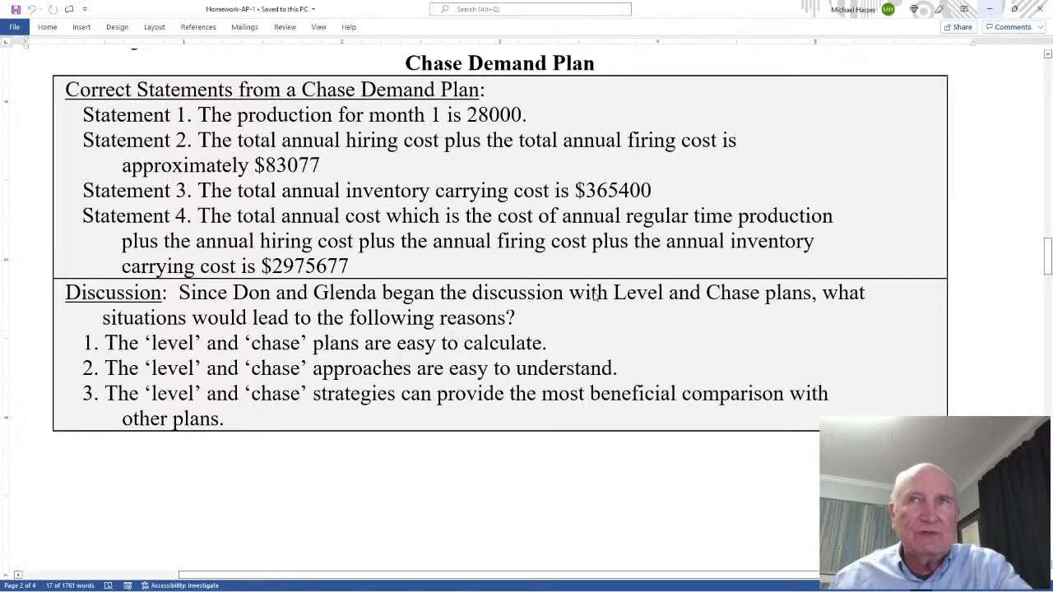
Go through the Discussion question, selecting the Level and Chase plans wording, the situations question and reason 1 about easy calculation.
left_click_drag(639, 296, 766, 296)
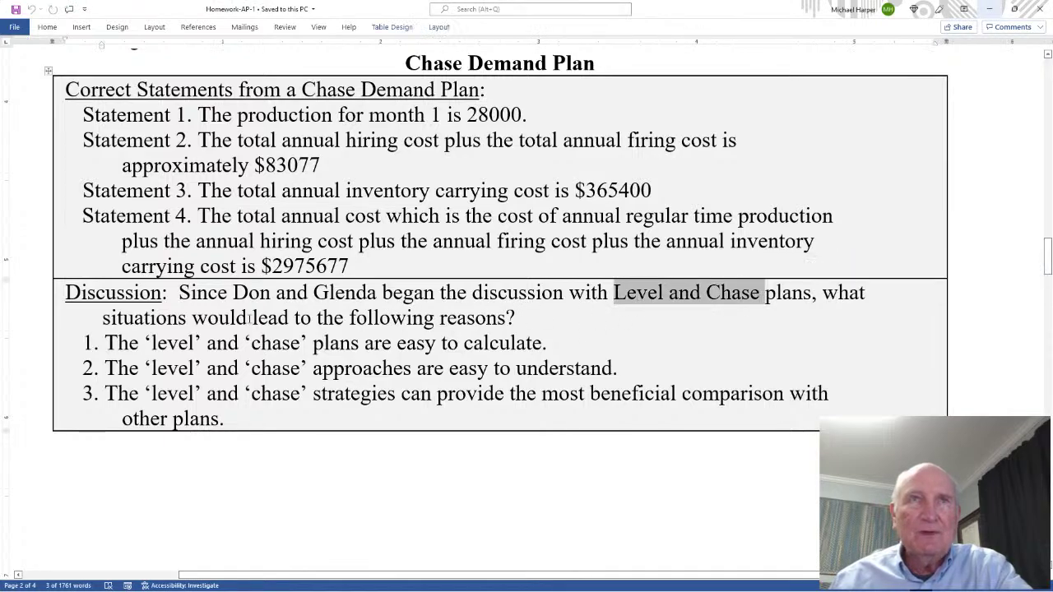
left_click_drag(116, 321, 516, 317)
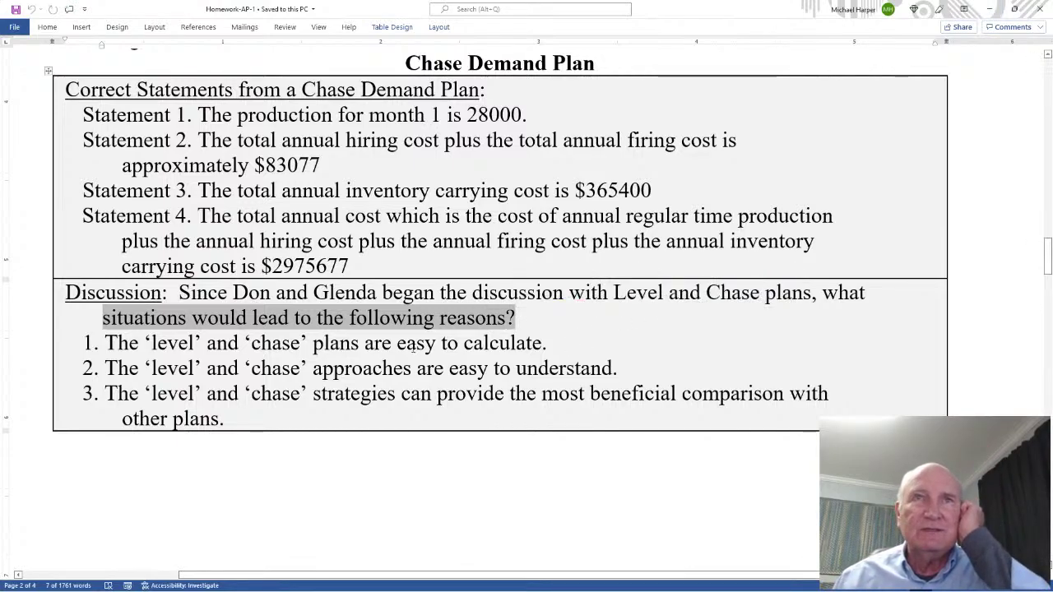
left_click(418, 344)
left_click_drag(574, 297, 781, 302)
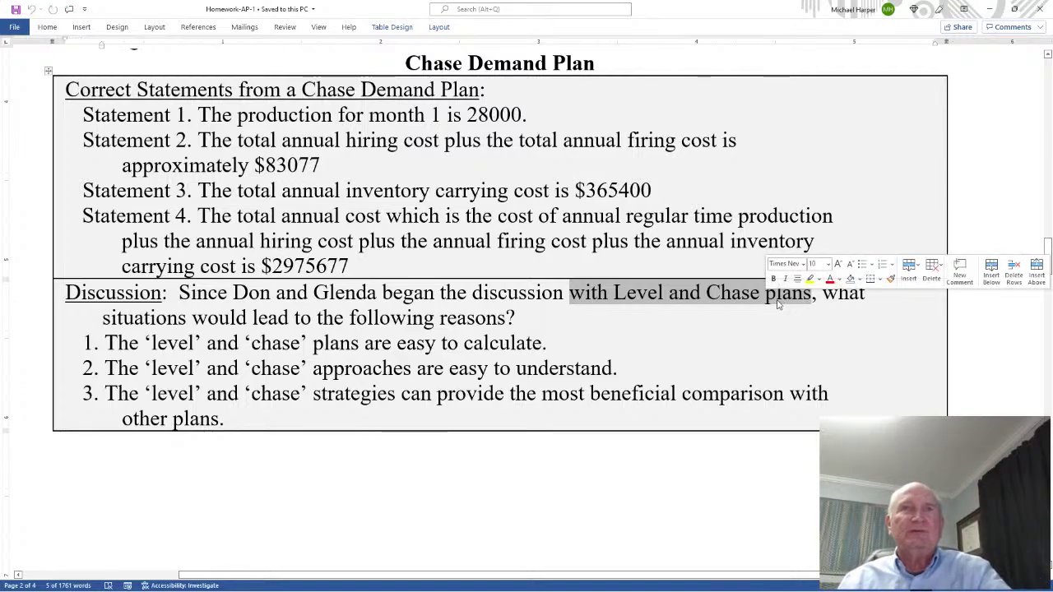
left_click_drag(132, 345, 543, 344)
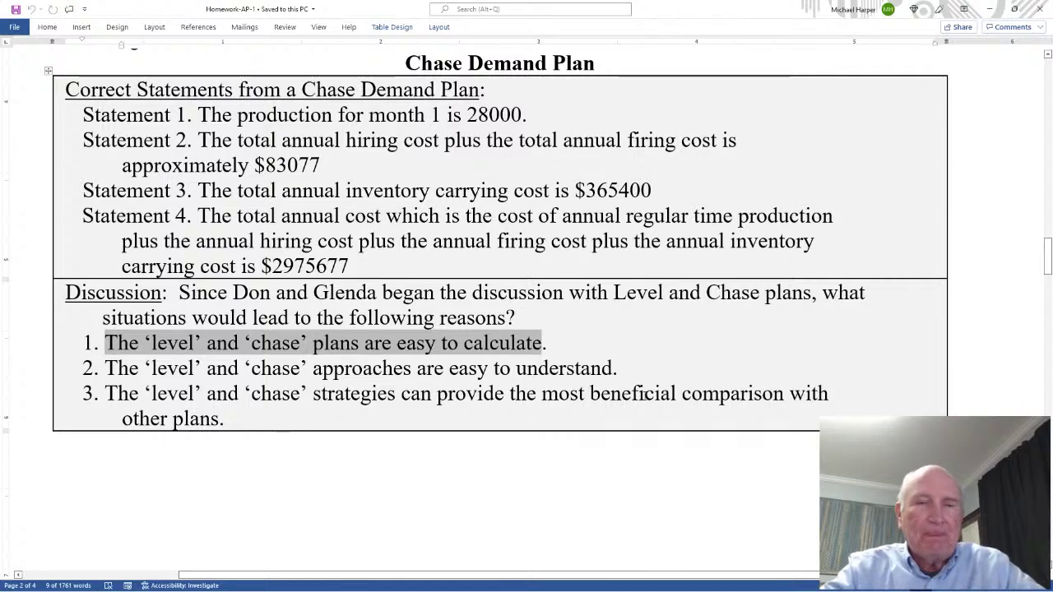